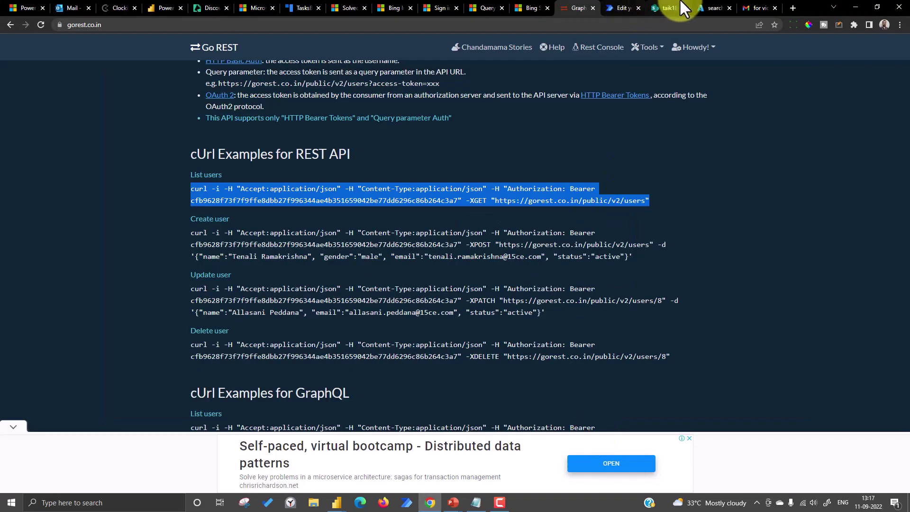
Search the portal for 'bing' and open Bing Resources to add a new Bing Search
click(696, 5)
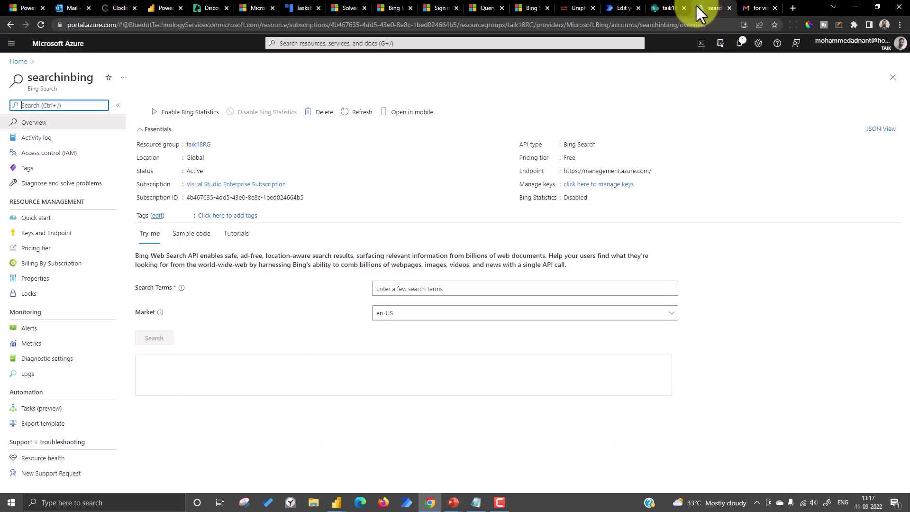
click(18, 62)
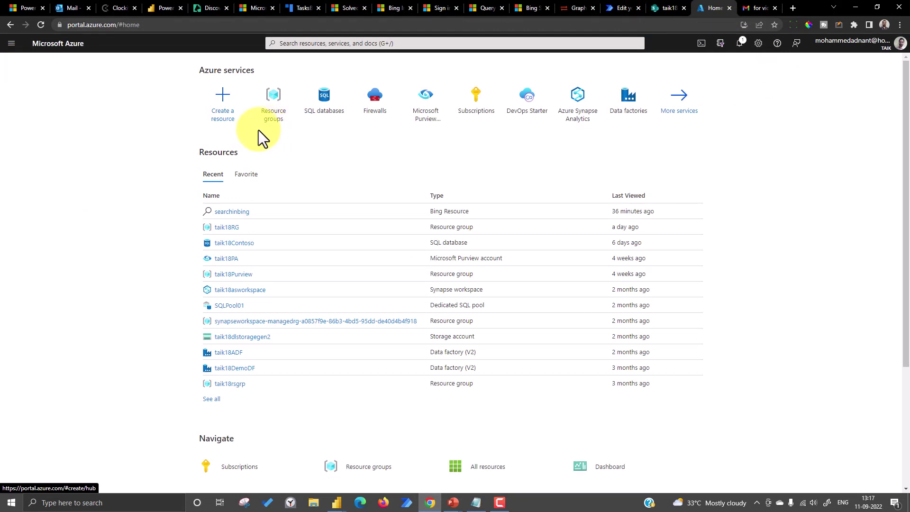
click(322, 48)
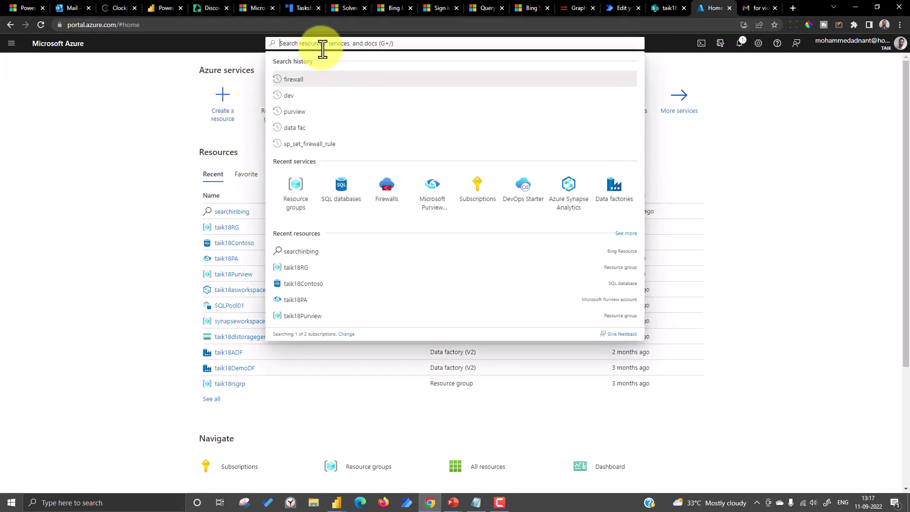
text(bing)
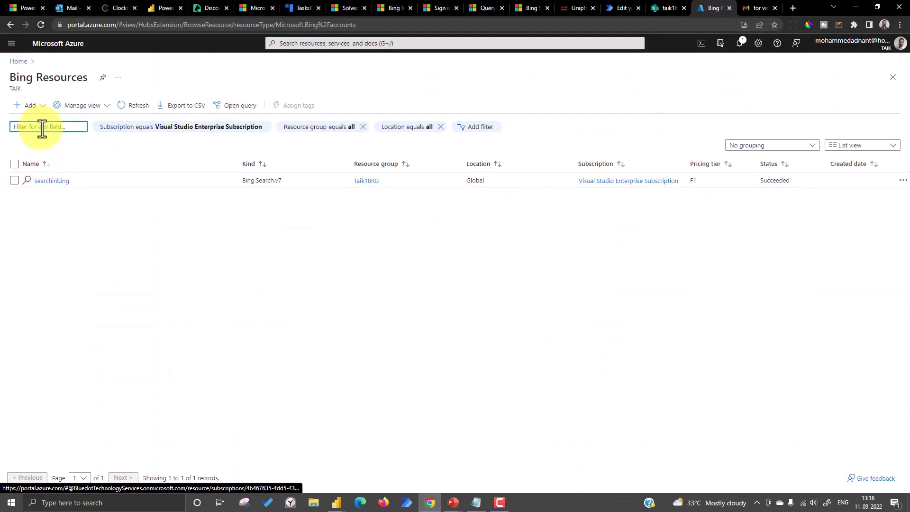
click(41, 108)
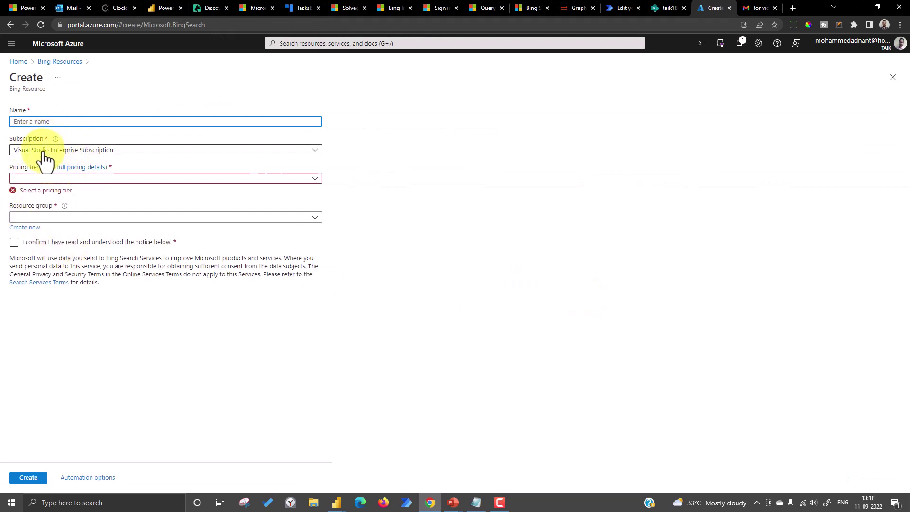
click(112, 179)
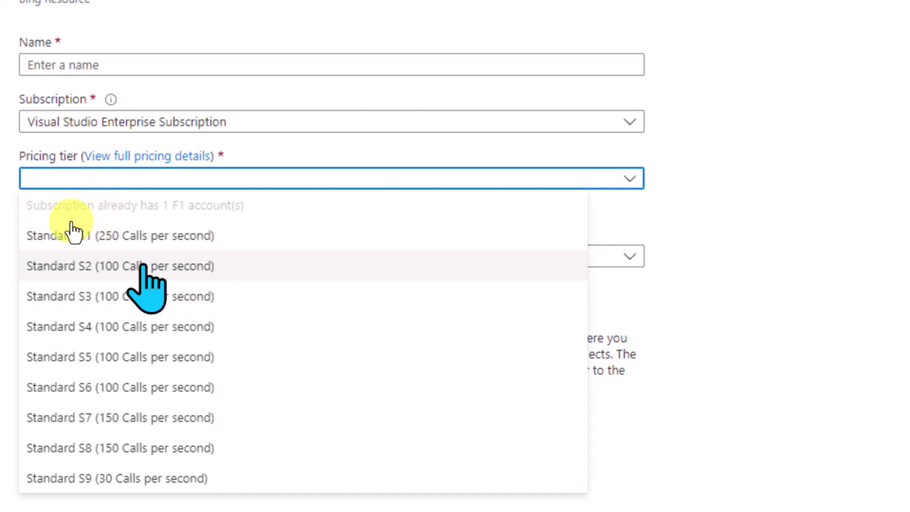
scroll(138, 469, down, 1)
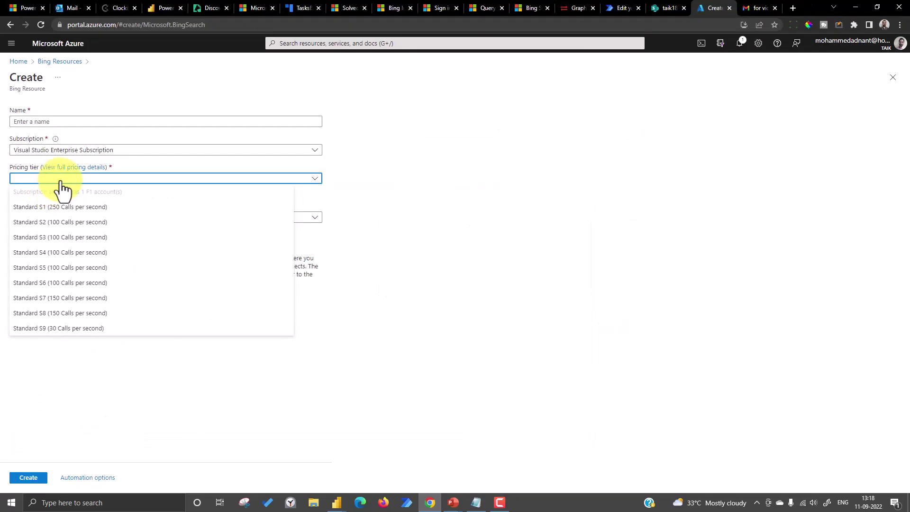
click(62, 189)
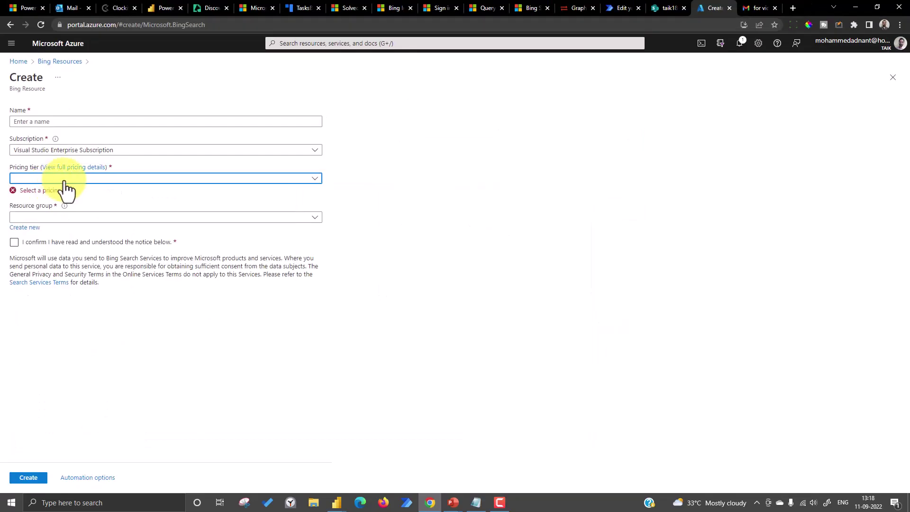
click(63, 221)
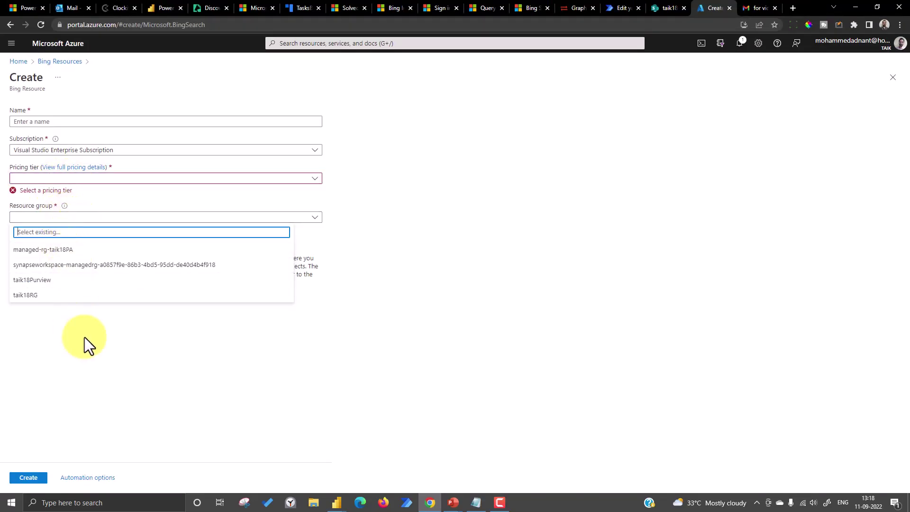
Open the searchinbing resource, check its keys and endpoint, then return to its Overview
click(20, 62)
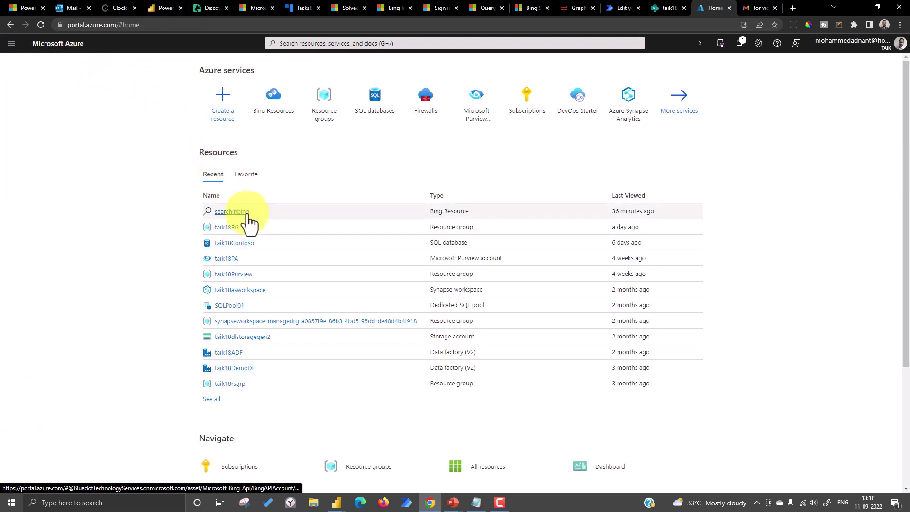
click(243, 216)
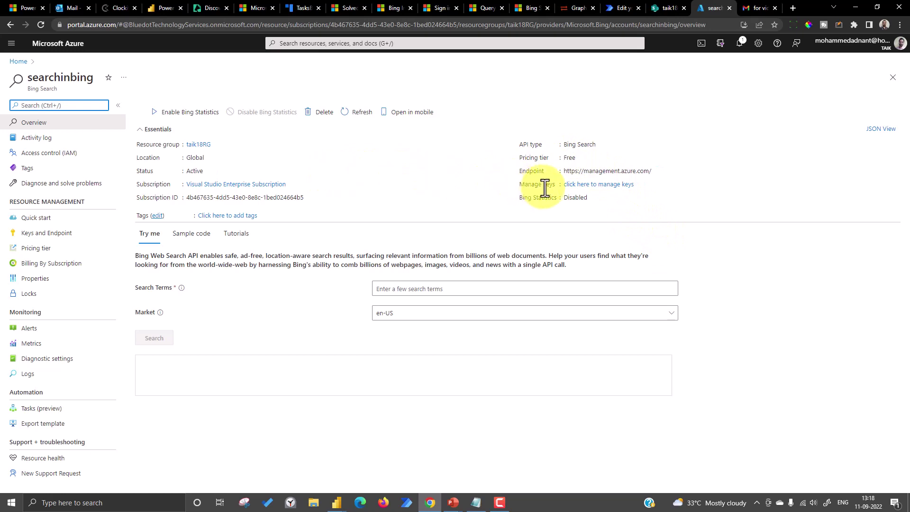
click(612, 189)
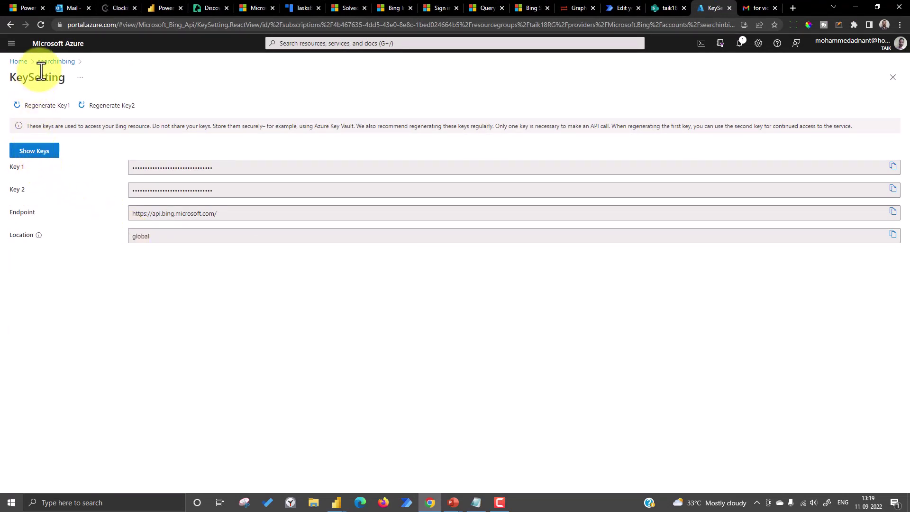
click(51, 61)
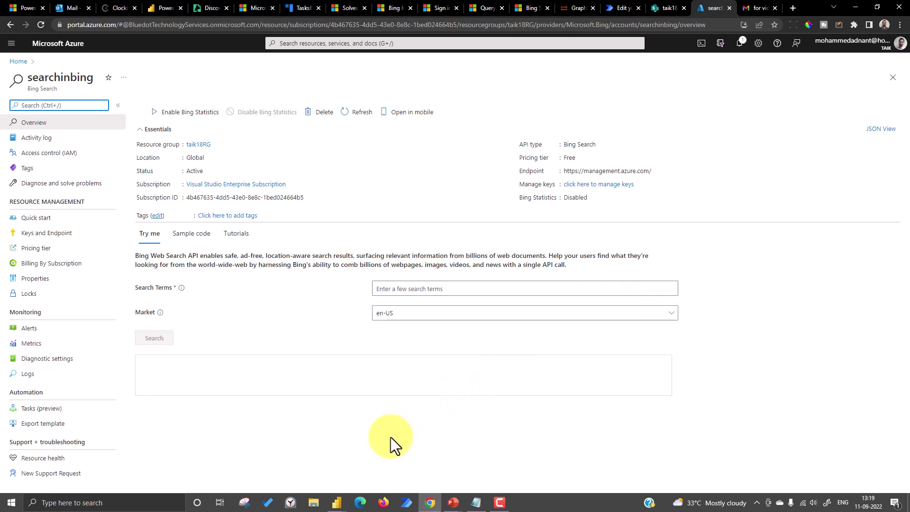
Close the untitled Power Query Editor without applying changes and switch to the 'Bing Search in Power BI' report
click(338, 503)
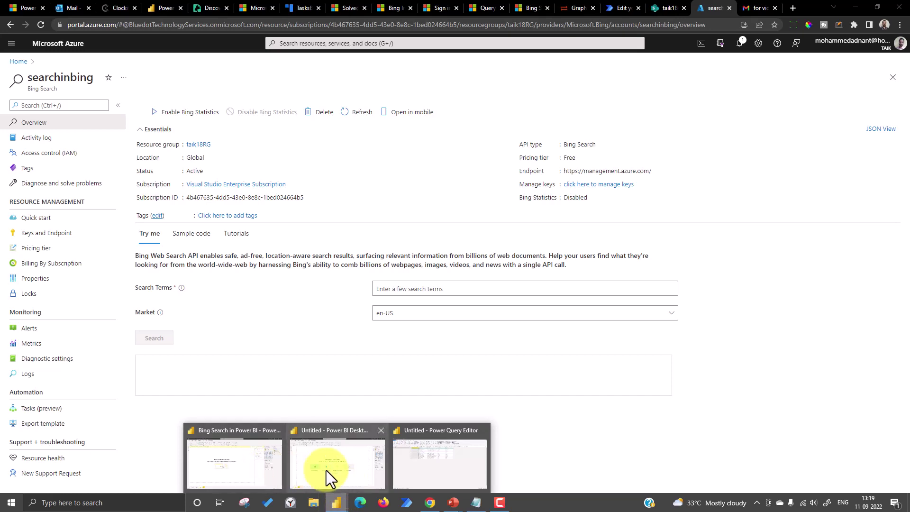
click(420, 466)
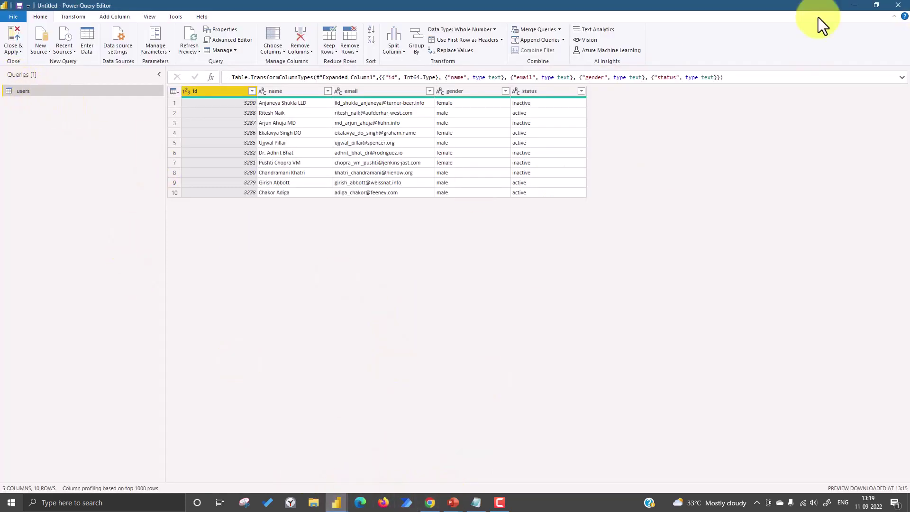
click(898, 5)
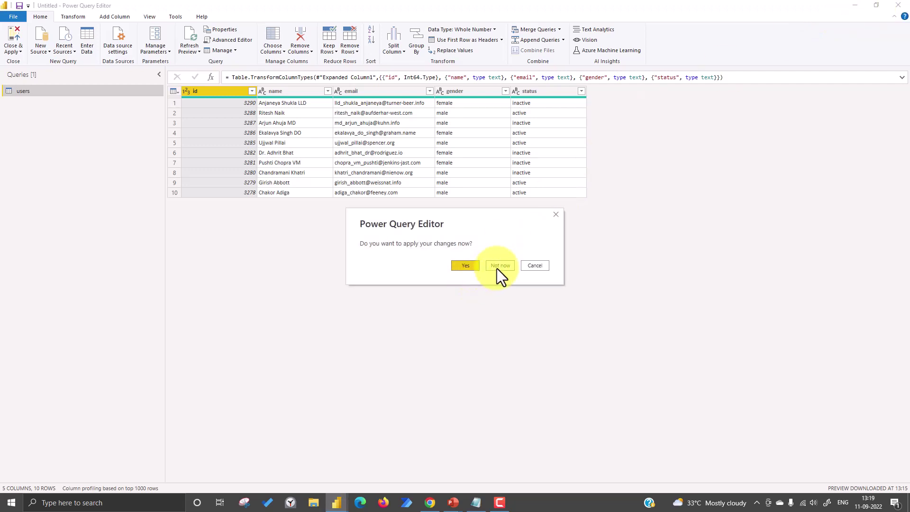
click(497, 269)
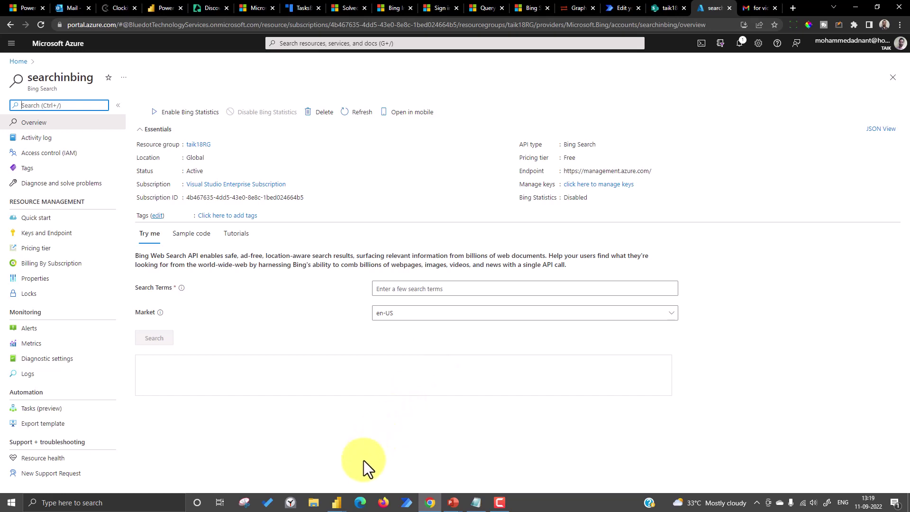
mouse_move(341, 501)
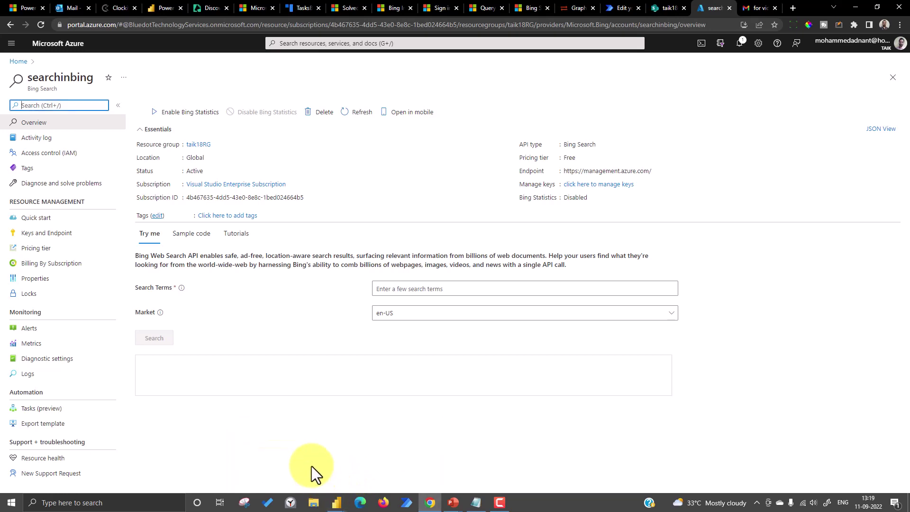
click(316, 474)
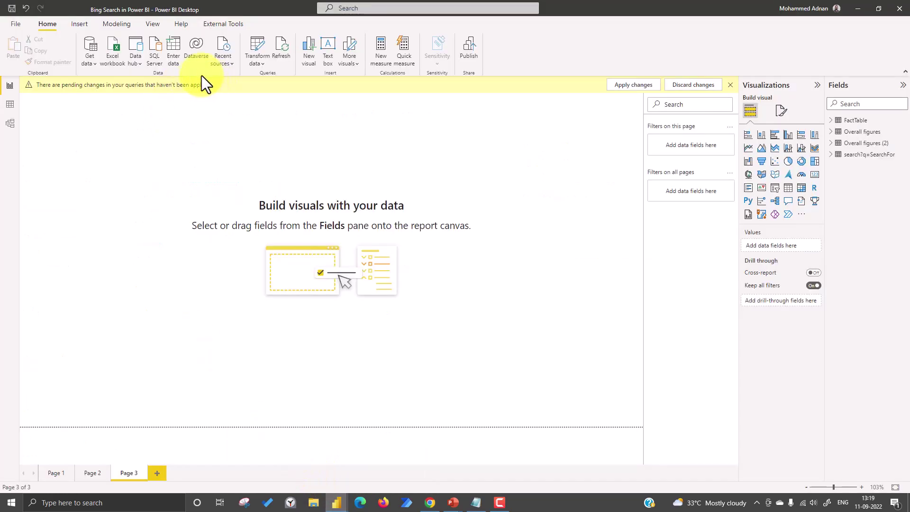
Confirm the SearchFor parameter holds Red Rose, then inspect the search?q=SearchFor query's Source step
click(255, 41)
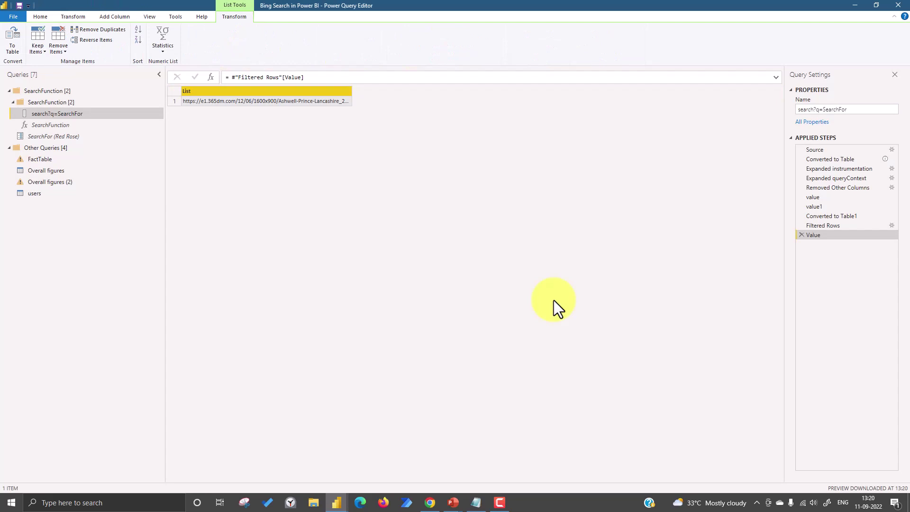
click(55, 135)
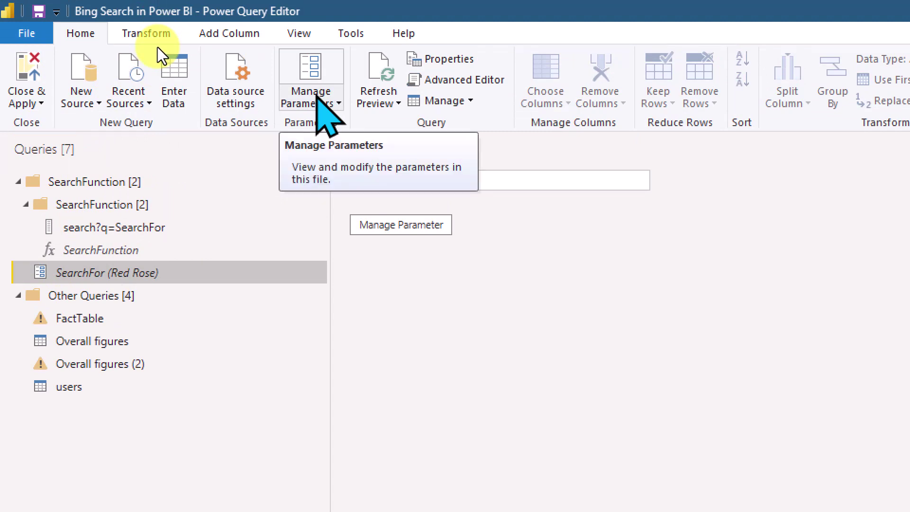
click(324, 79)
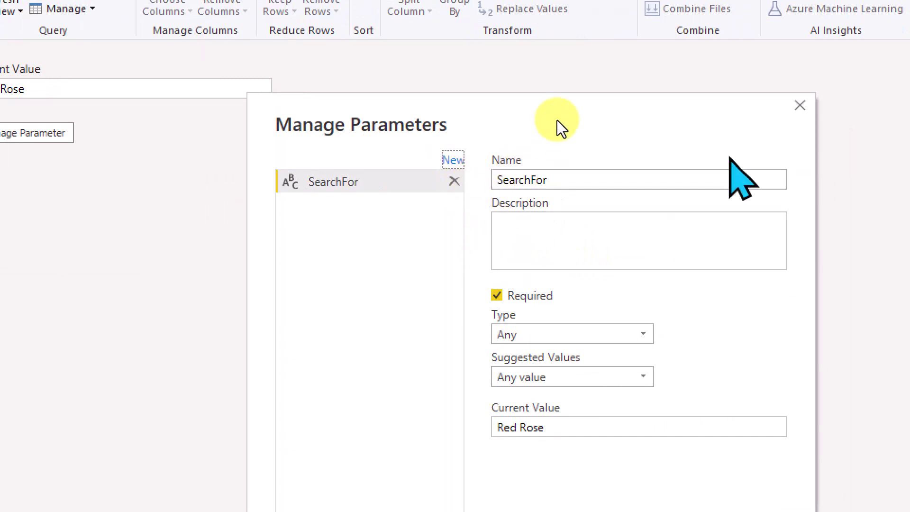
click(800, 105)
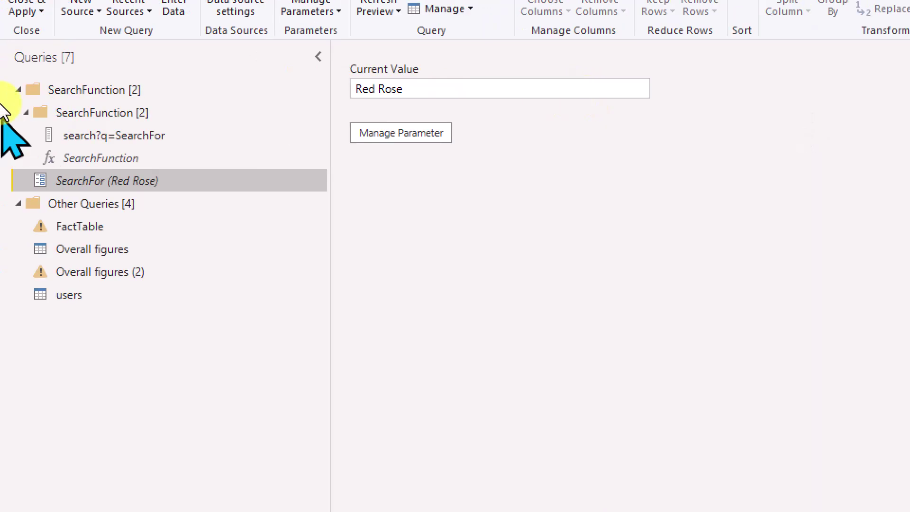
click(93, 135)
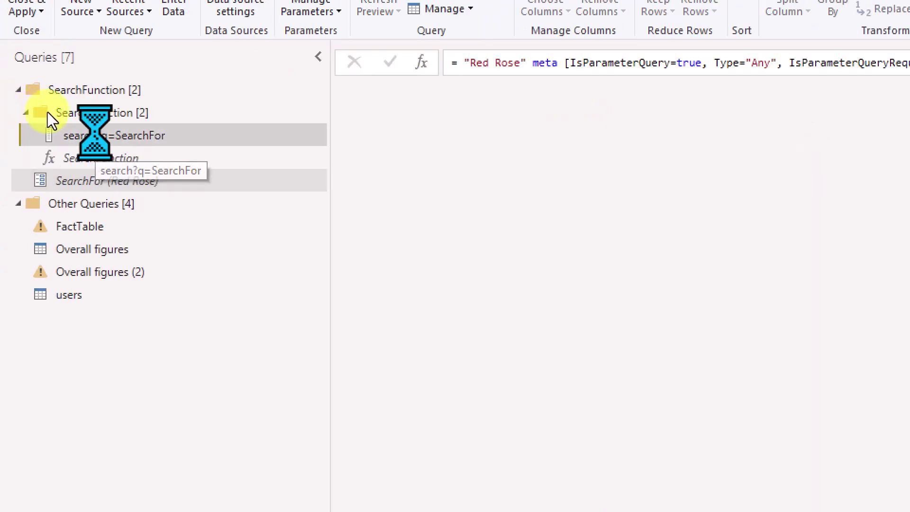
click(737, 208)
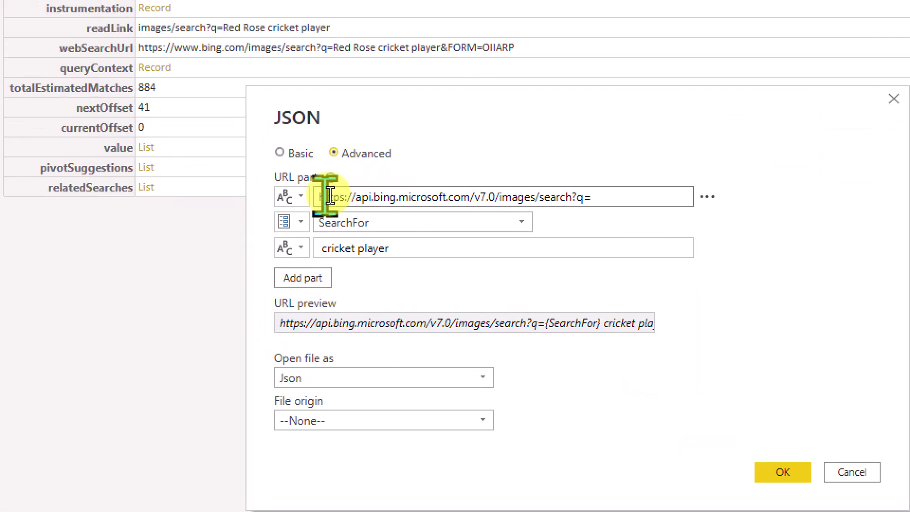
drag(328, 196, 388, 195)
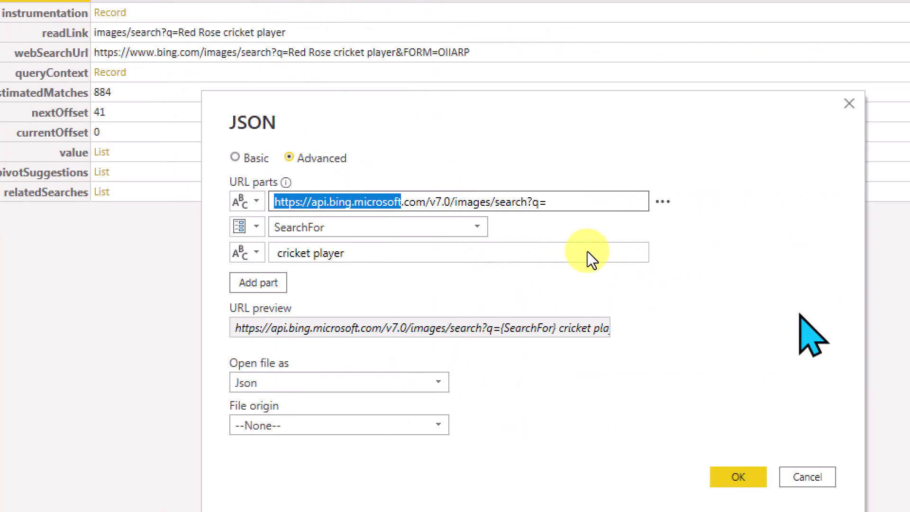
drag(258, 328, 620, 335)
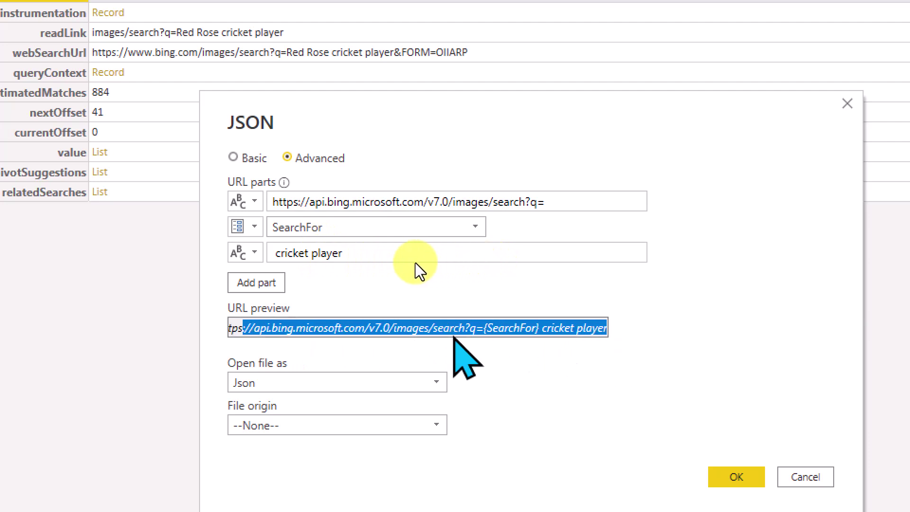
click(452, 332)
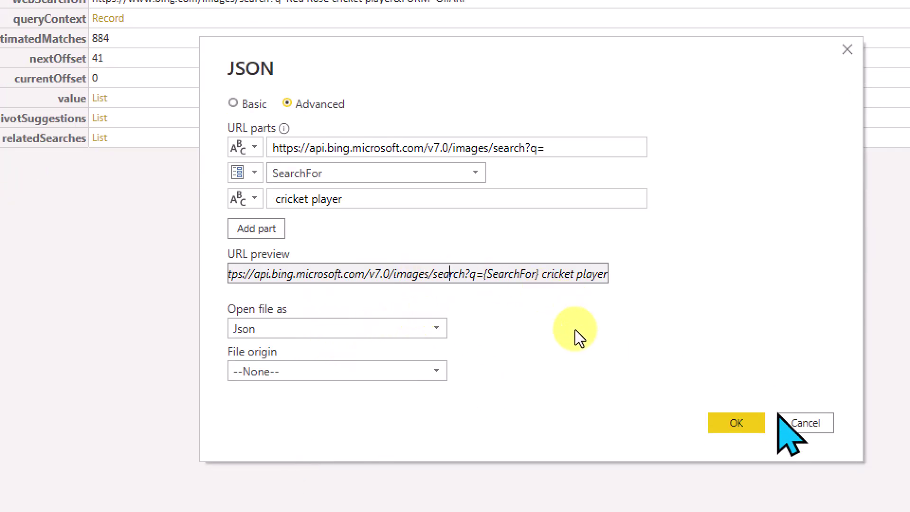
click(797, 422)
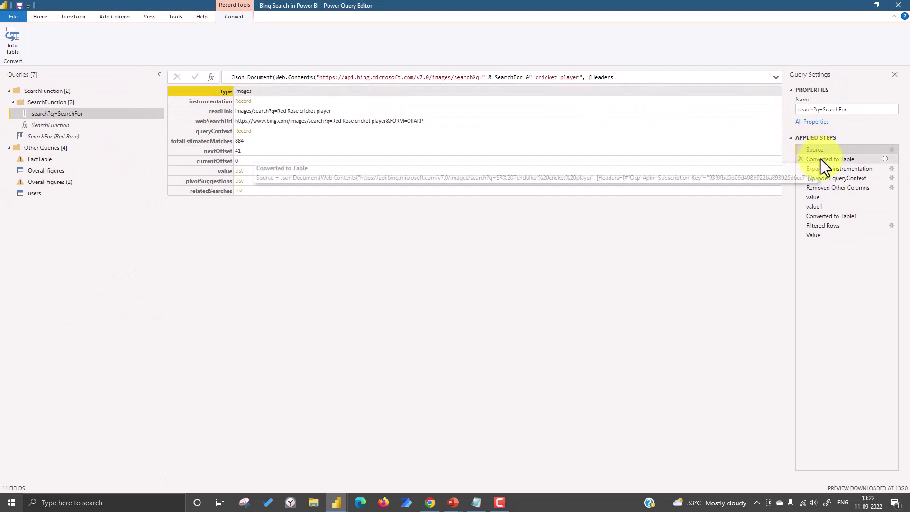
Review the Converted to Table, Expanded instrumentation and Expanded queryContext steps, previewing the value list
click(821, 159)
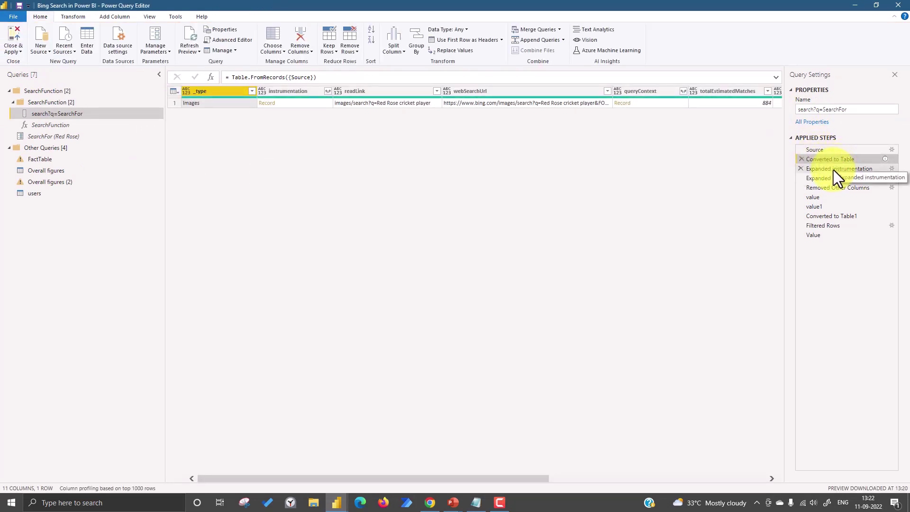
click(834, 170)
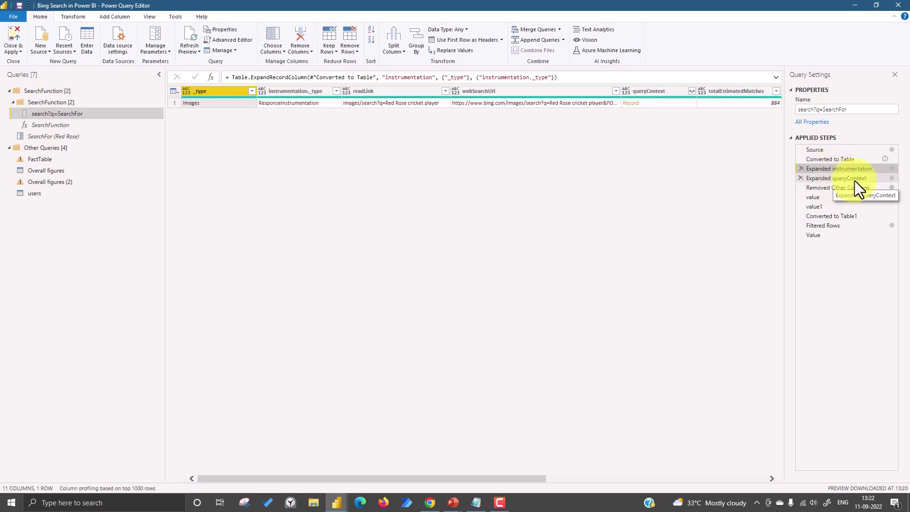
click(843, 180)
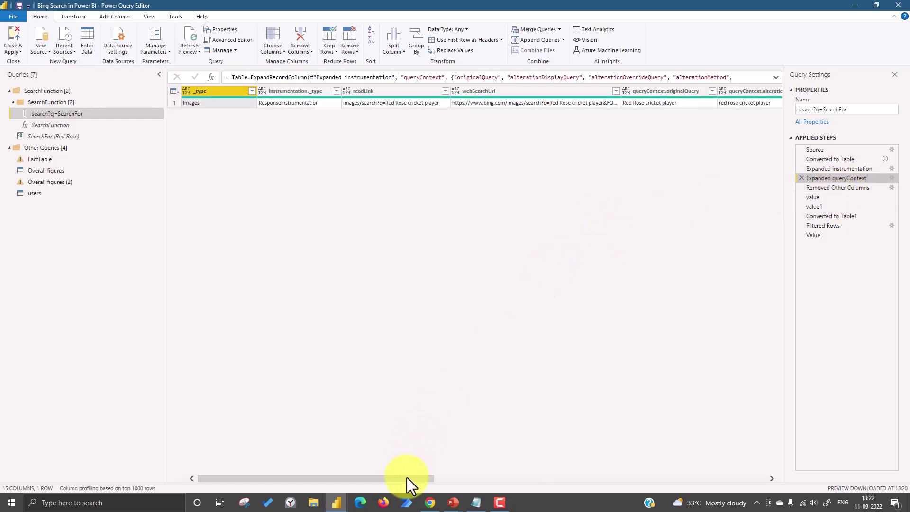
drag(407, 479, 705, 481)
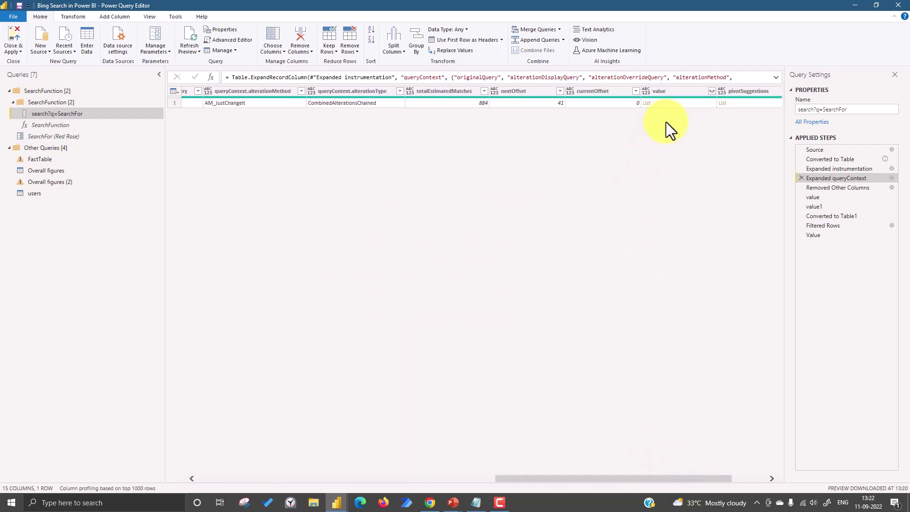
click(668, 103)
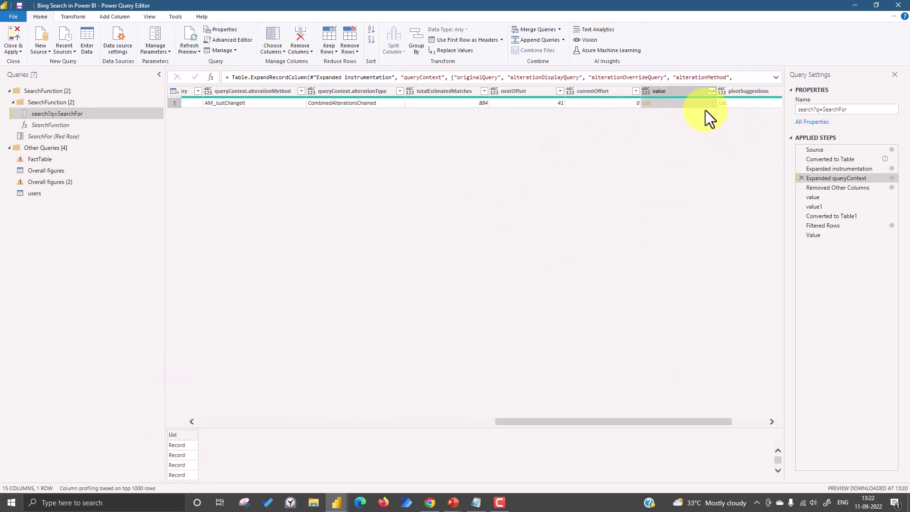
Inspect the lone value column's List records and its expand options without expanding
click(843, 186)
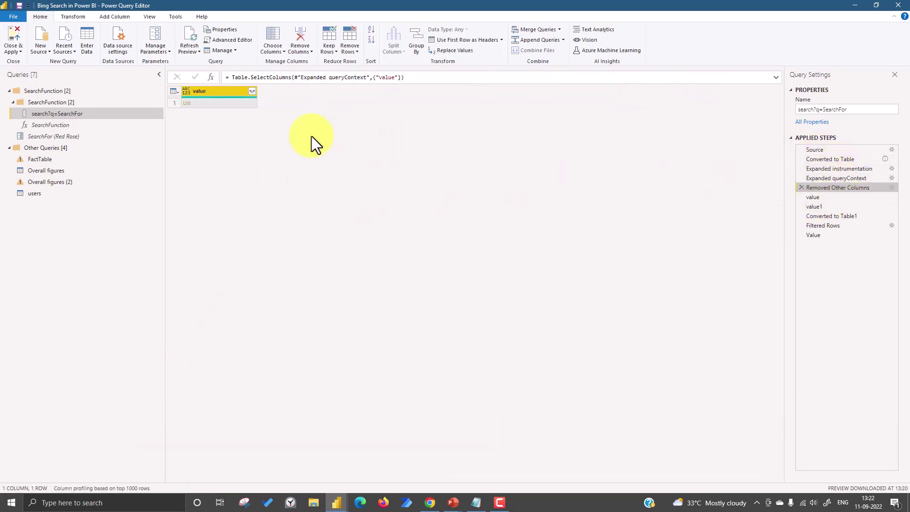
click(216, 103)
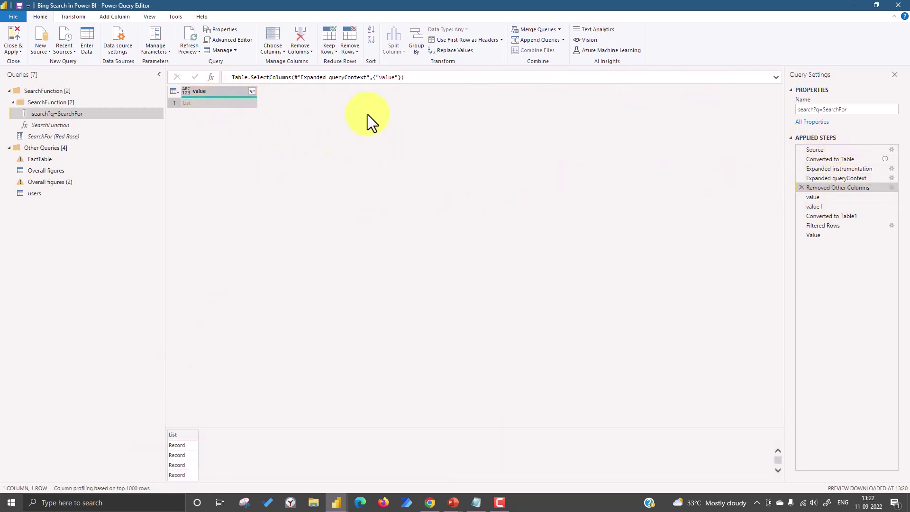
click(252, 92)
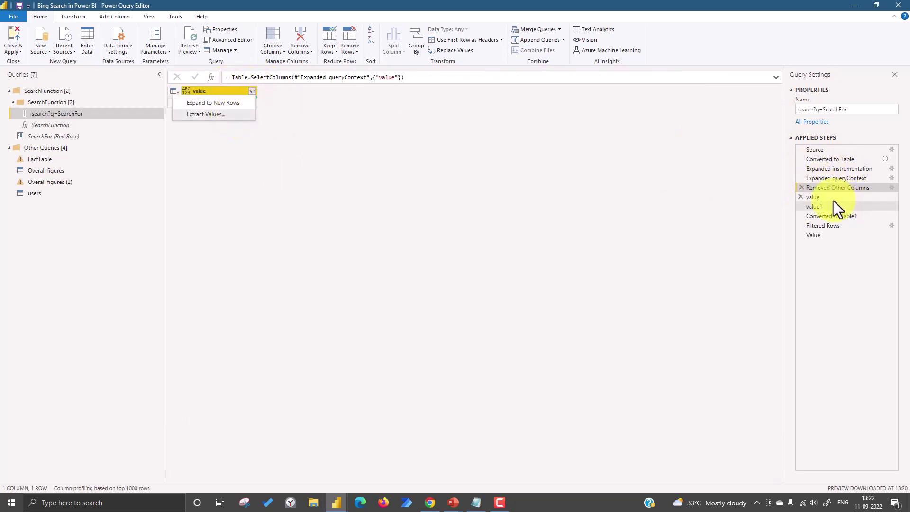
click(456, 175)
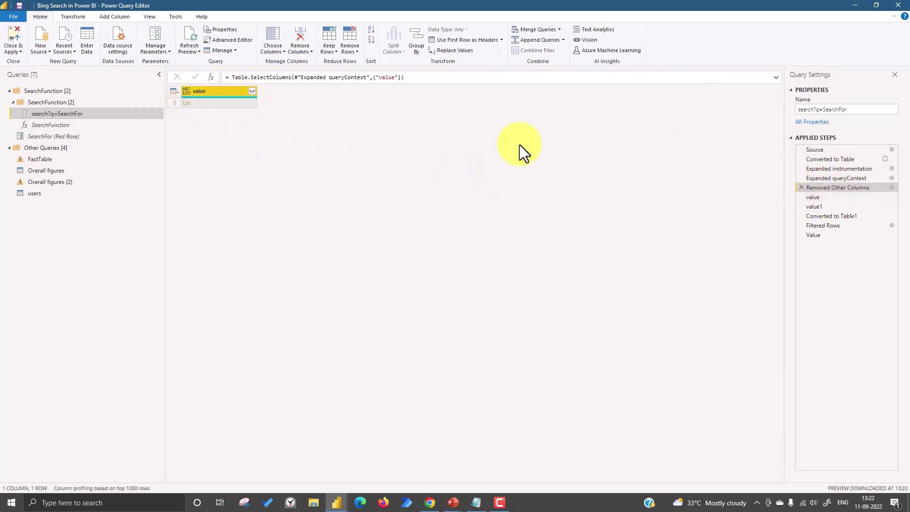
Step through value, value1, Converted to Table1 and Filtered Rows to the final contentUrl list
click(818, 197)
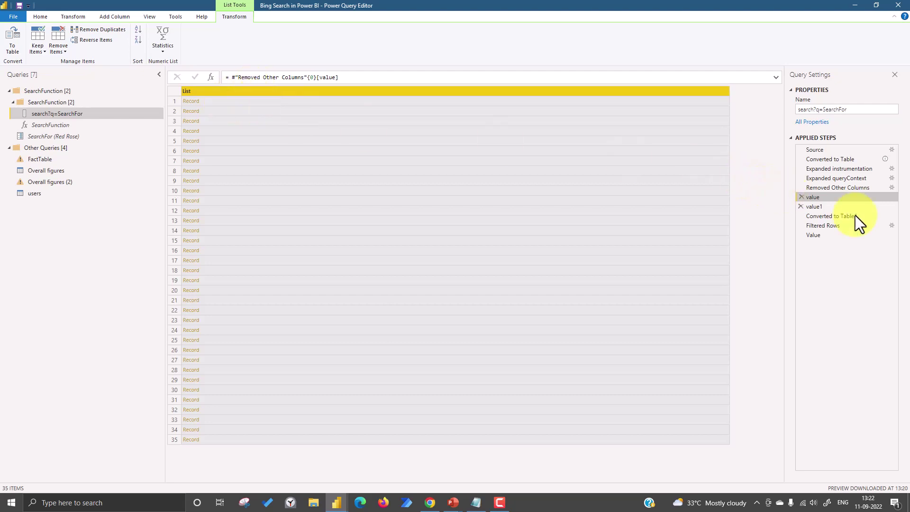
click(826, 207)
click(254, 77)
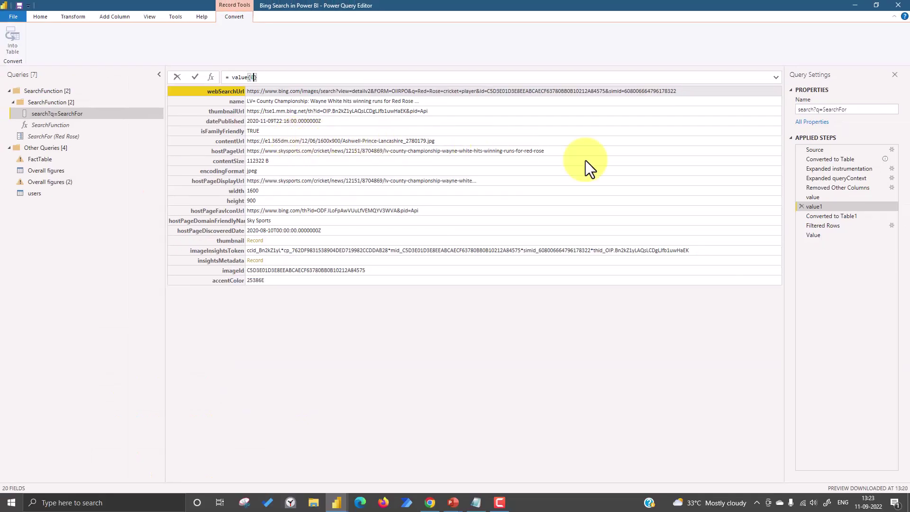
click(824, 215)
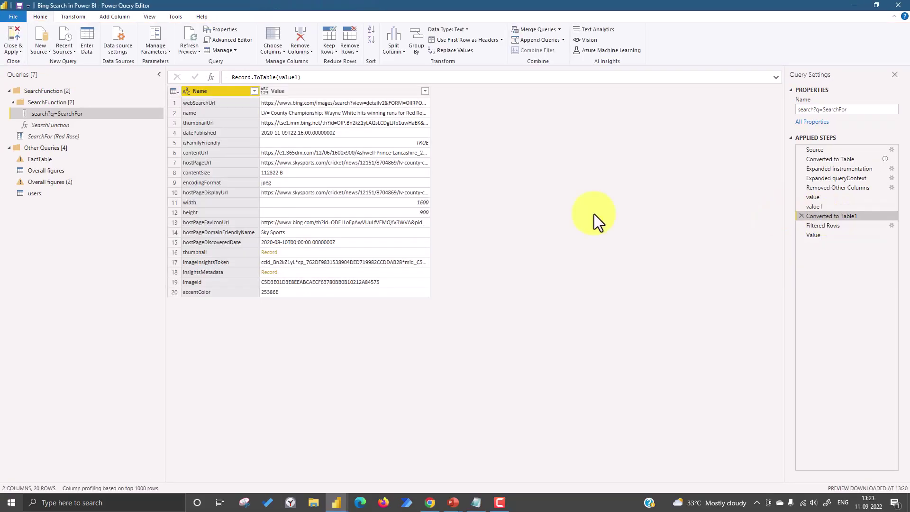
click(830, 225)
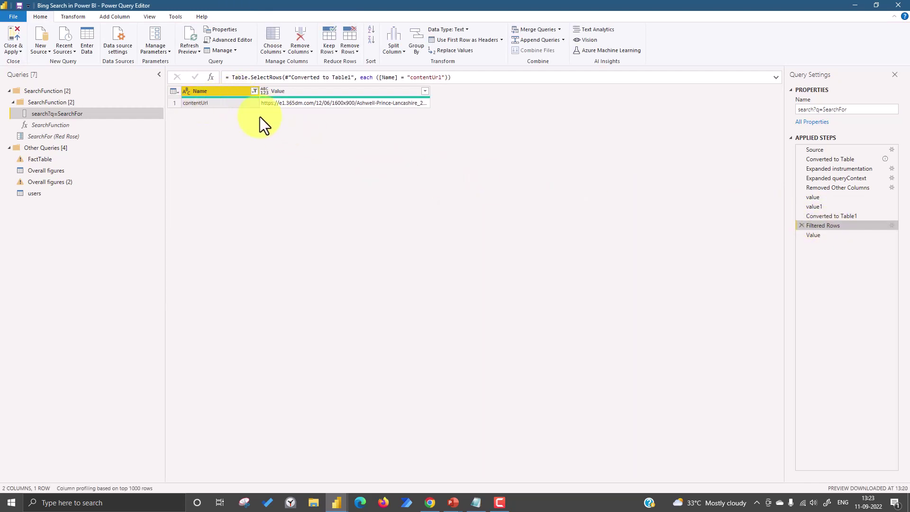
click(835, 237)
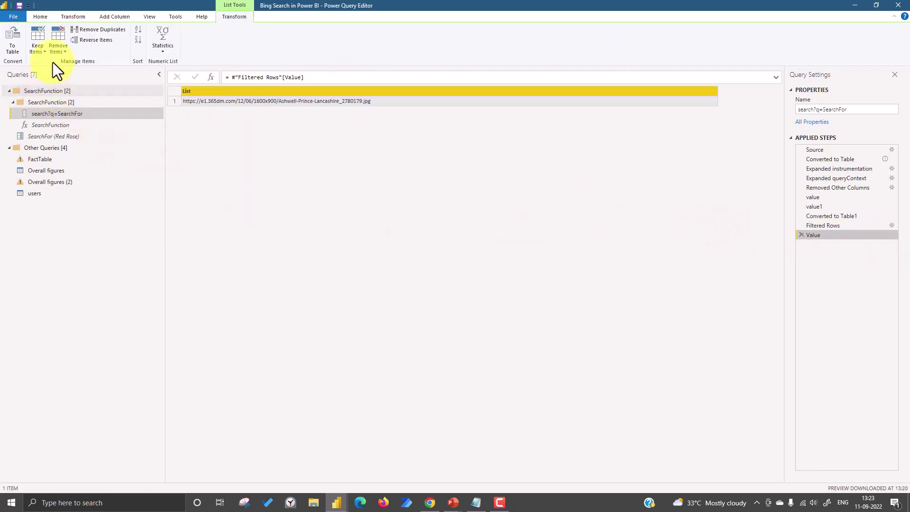
click(826, 225)
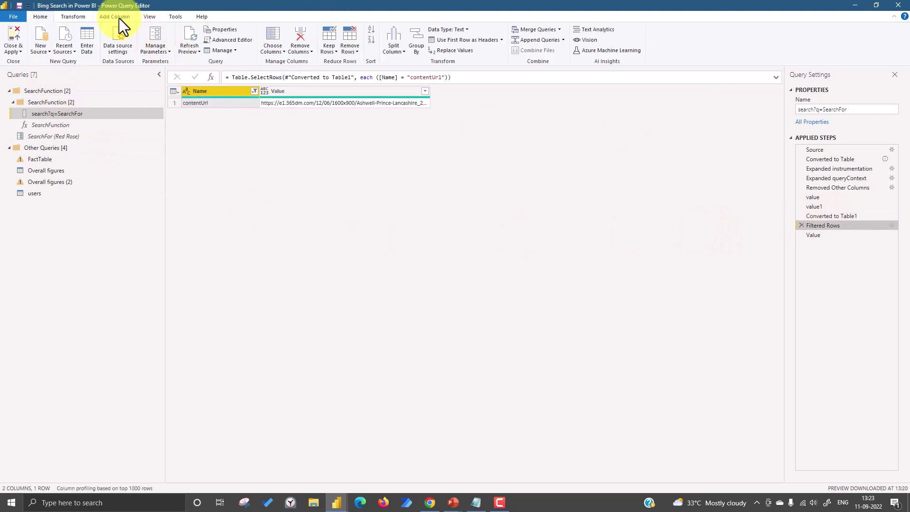
click(72, 17)
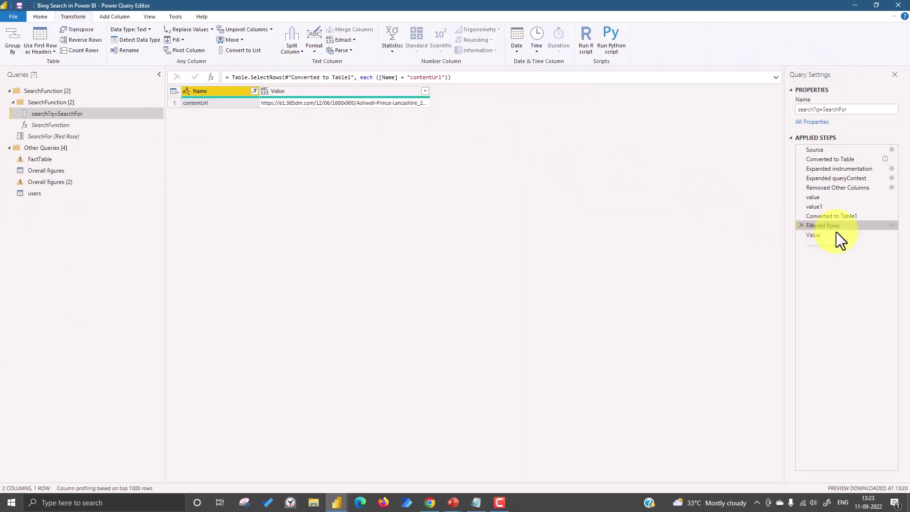
click(836, 234)
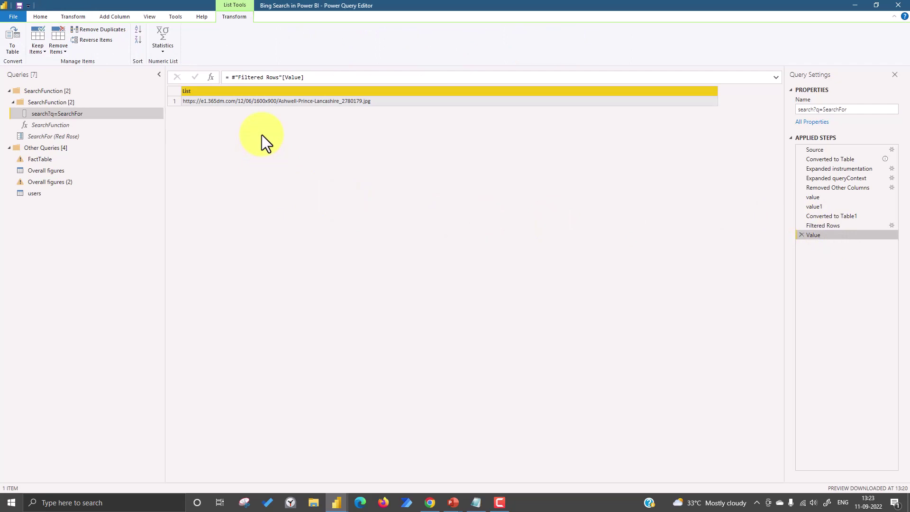
Invoke SearchFunction with a player's name as SearchFor and widen the returned URL column
right_click(49, 116)
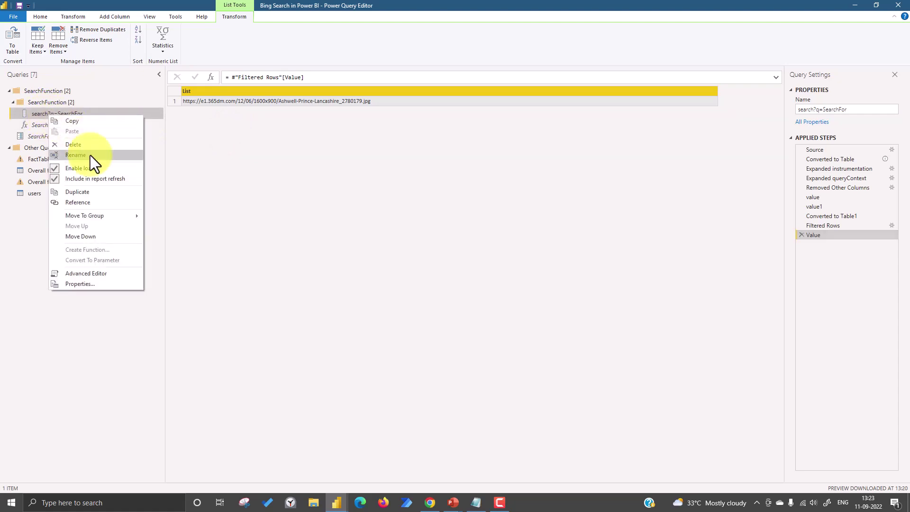
click(32, 125)
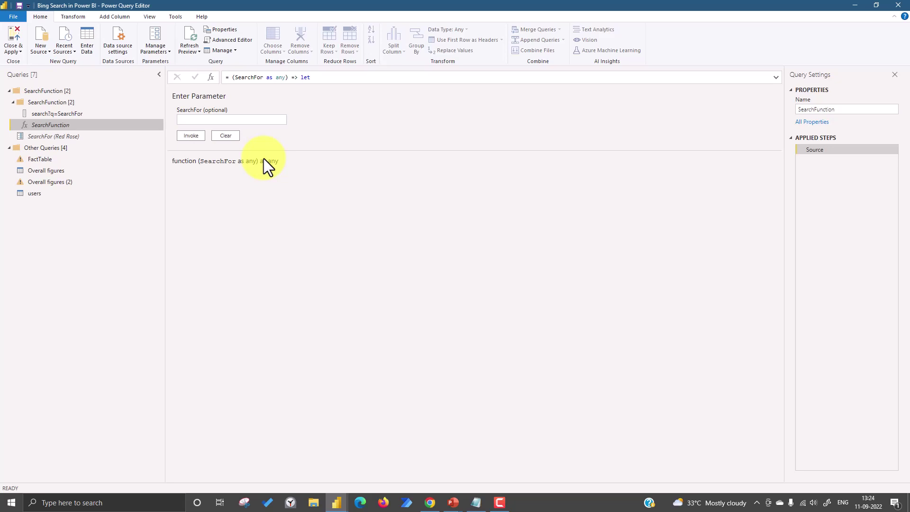
click(76, 138)
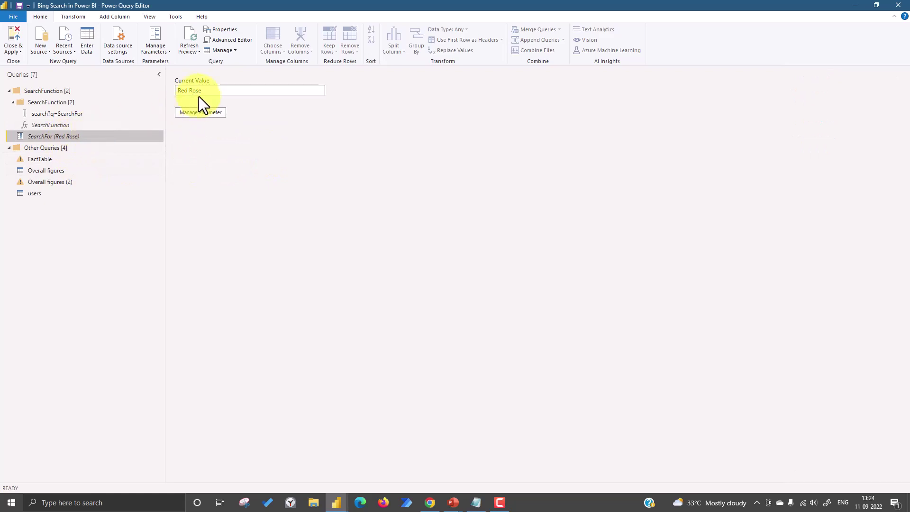
click(78, 123)
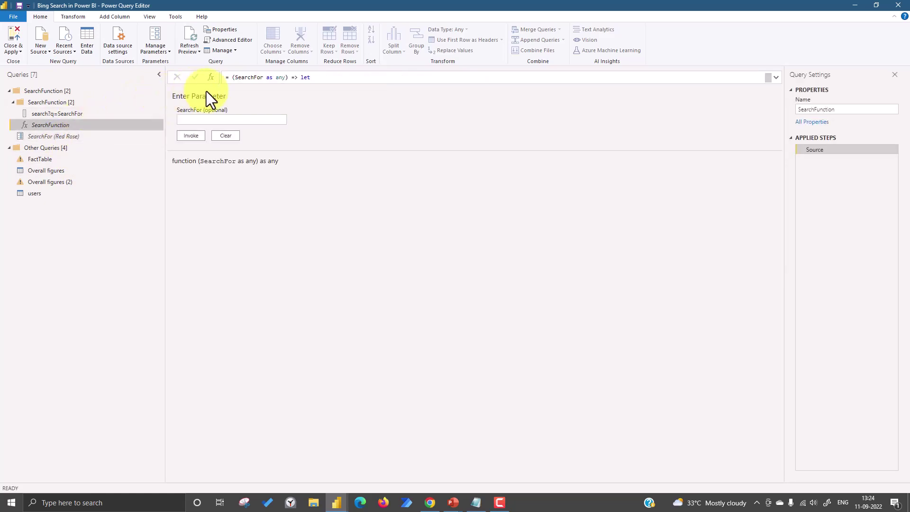
click(260, 119)
text(SURESH RAINA)
click(191, 136)
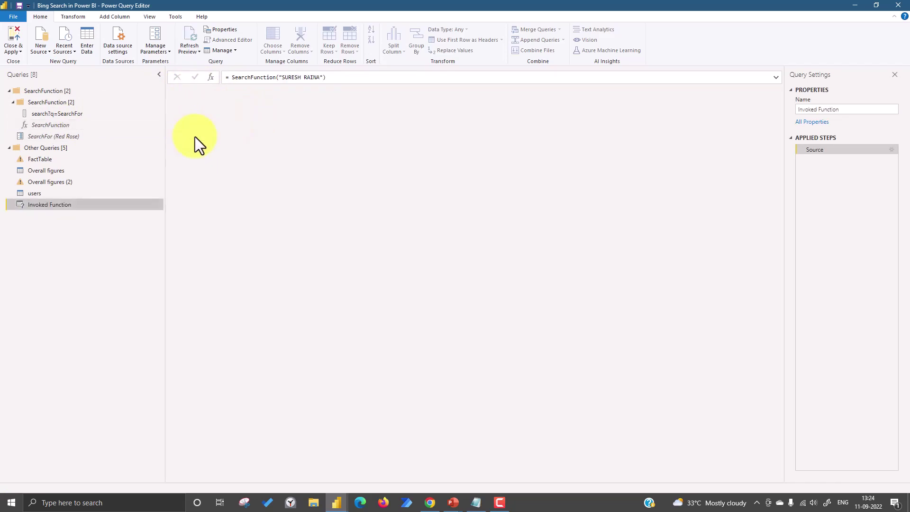
click(82, 209)
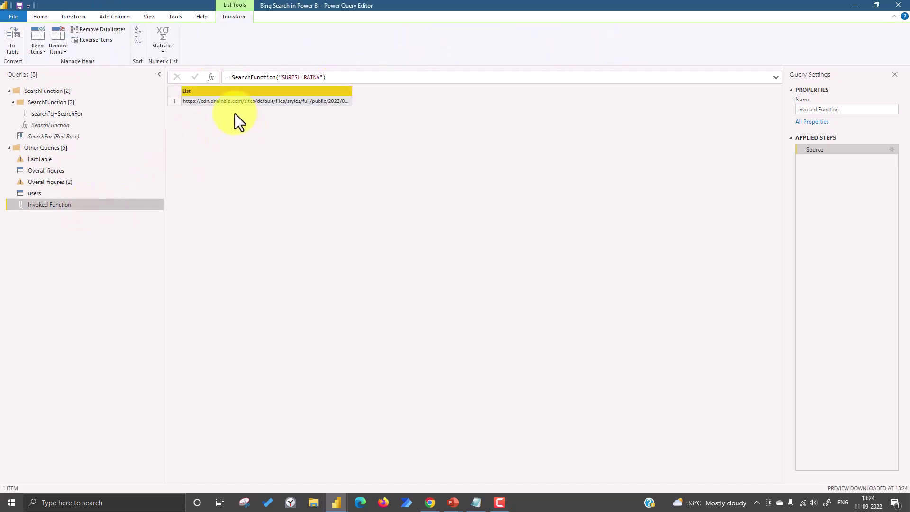
drag(352, 90, 528, 113)
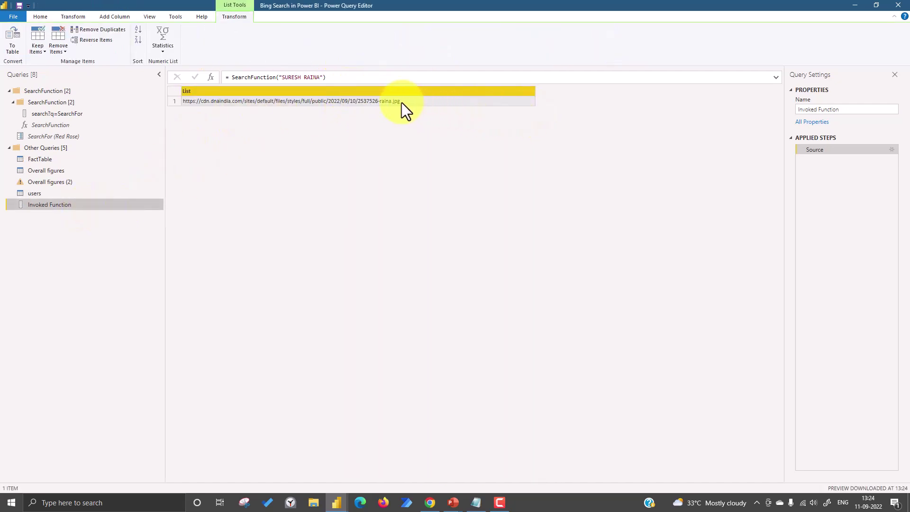
Delete the Invoked Function test query
right_click(47, 205)
click(62, 234)
click(500, 266)
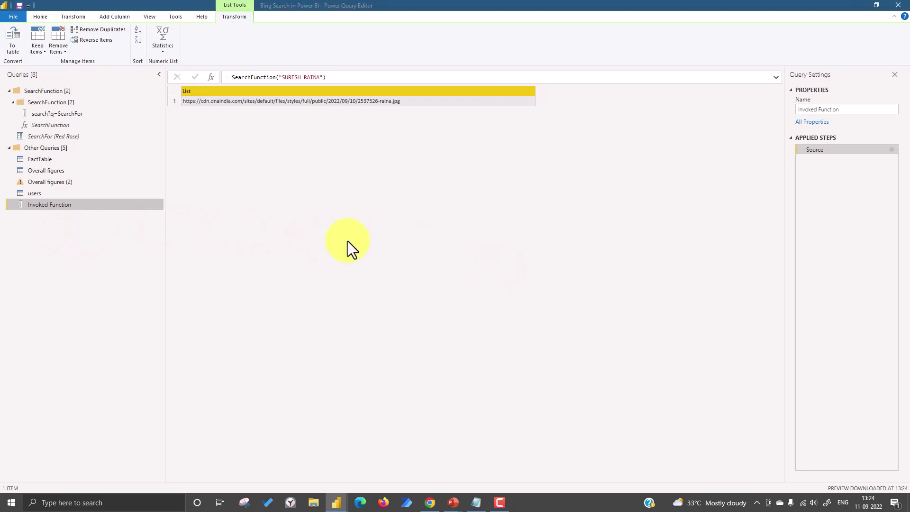
In FactTable, set the Invoked Custom Function step to call SearchFunction with Column1 as SearchFor
click(68, 161)
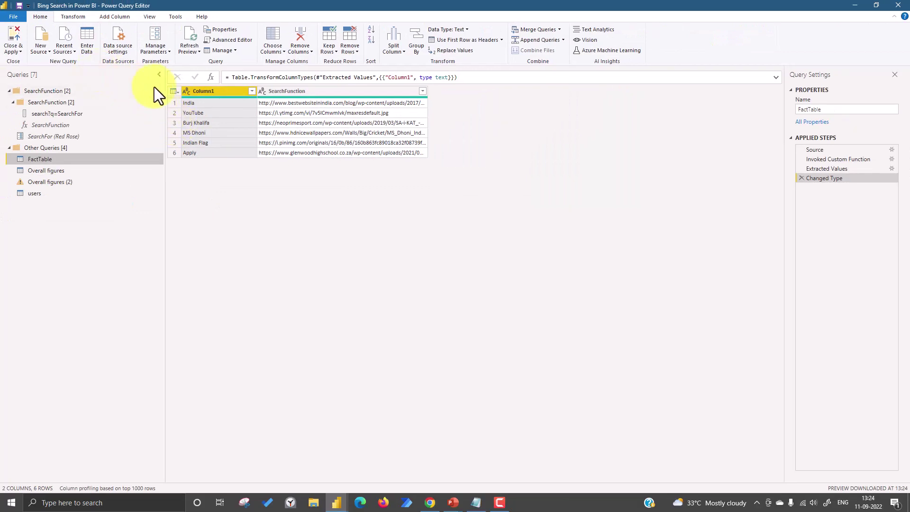
click(111, 18)
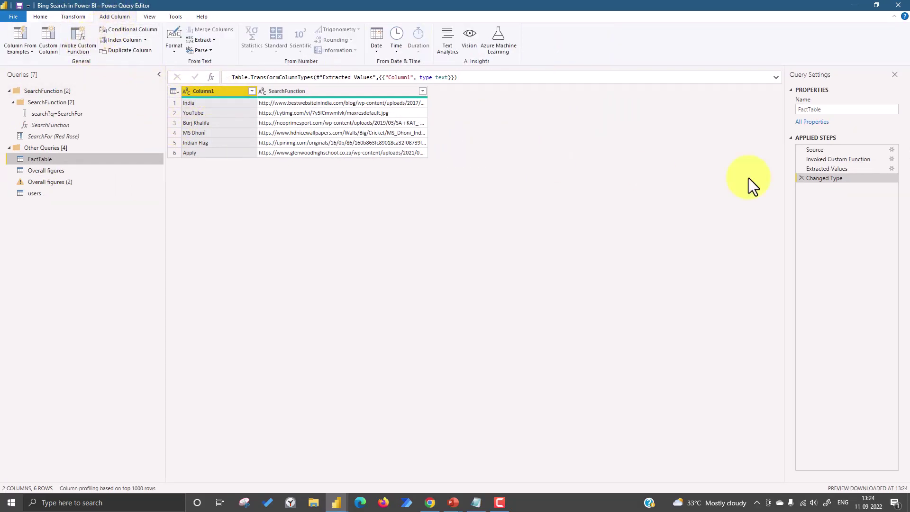
click(824, 159)
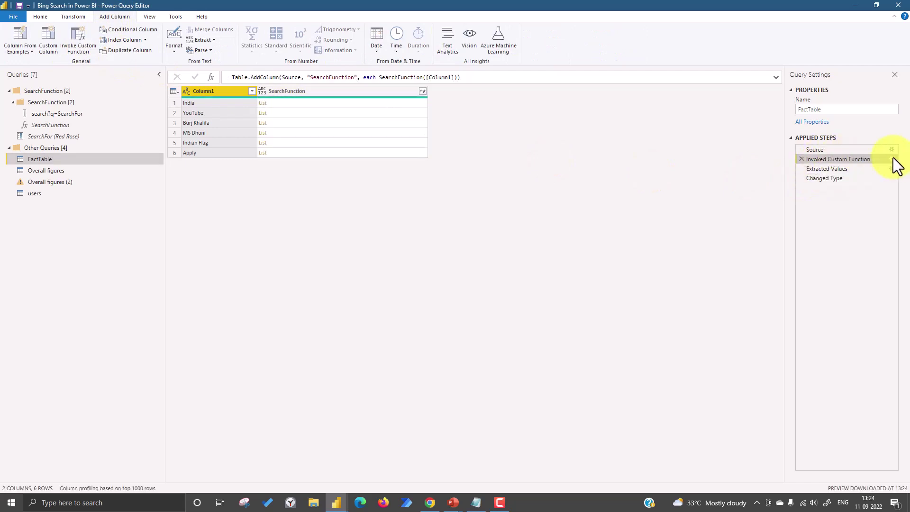
click(892, 159)
click(368, 232)
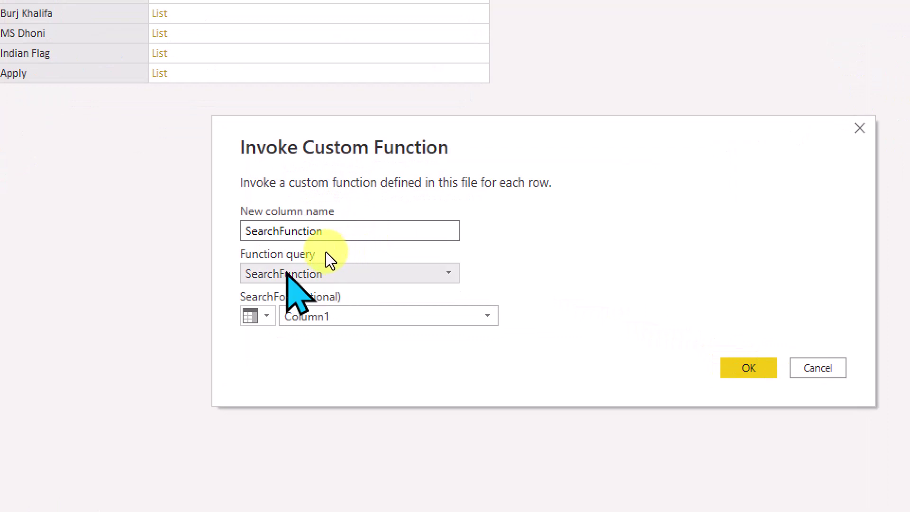
click(288, 273)
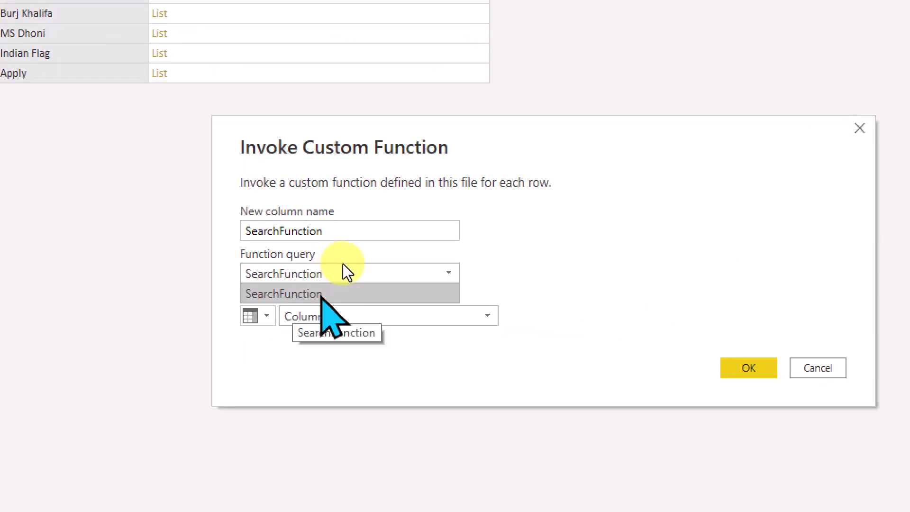
click(379, 319)
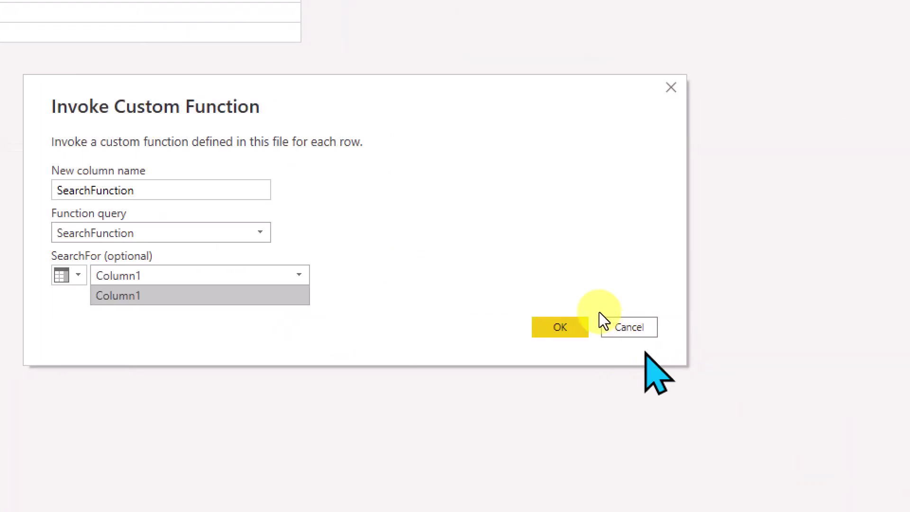
click(889, 438)
key(Return)
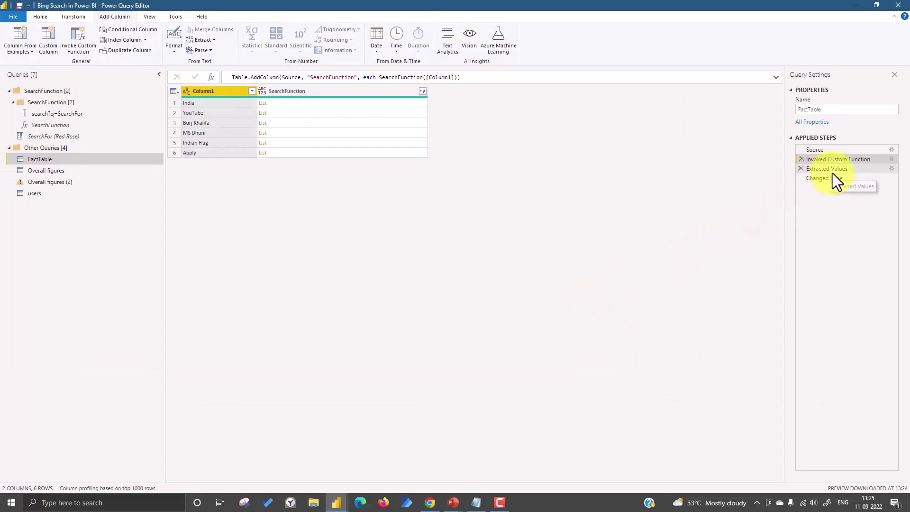
Review the Extracted Values step, the list column's expand options, and the final Changed Type step
click(832, 170)
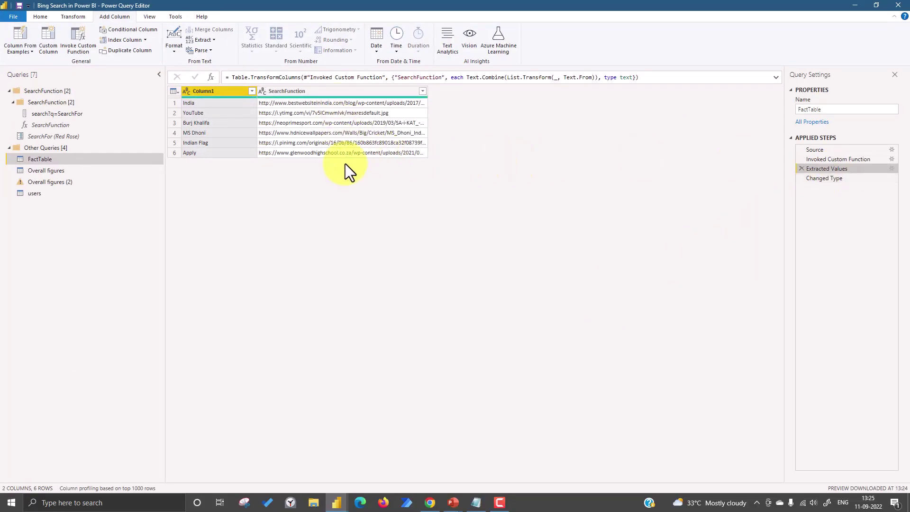
click(829, 158)
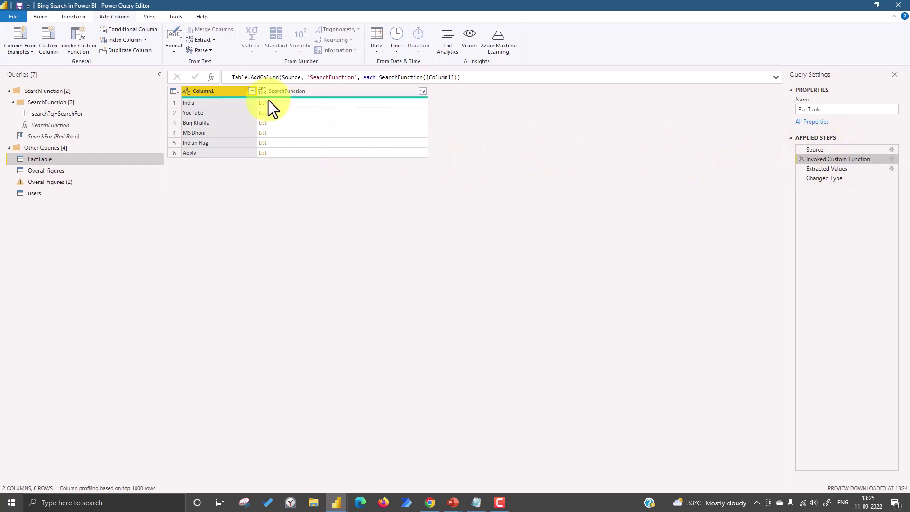
click(423, 92)
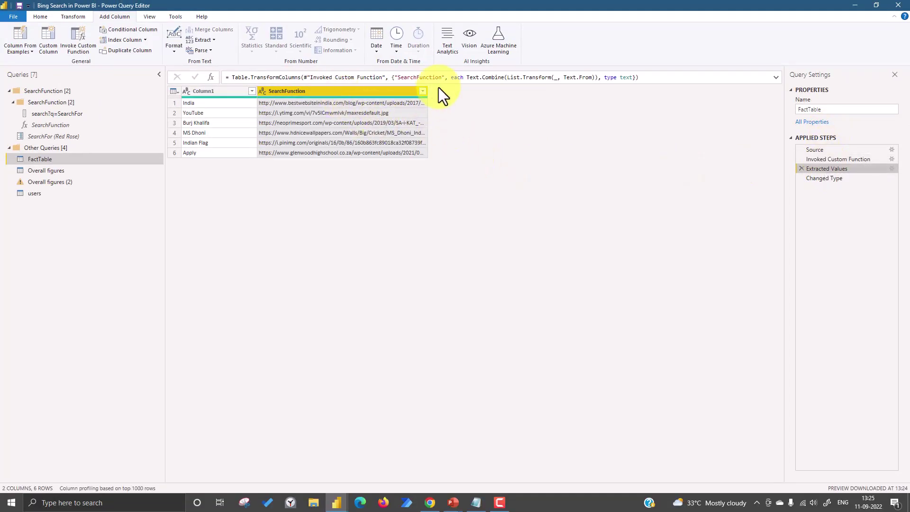
click(821, 178)
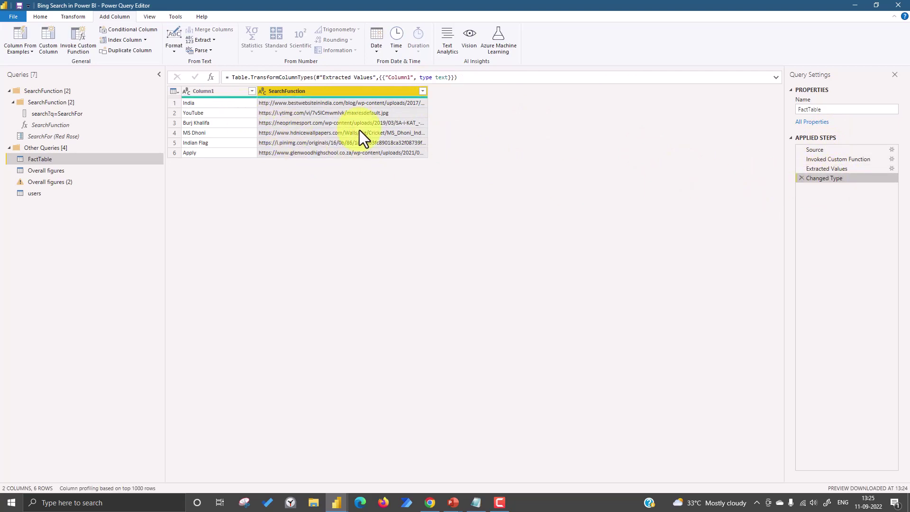
Add a Red Rose row to FactTable's Source table in Create Table
click(891, 150)
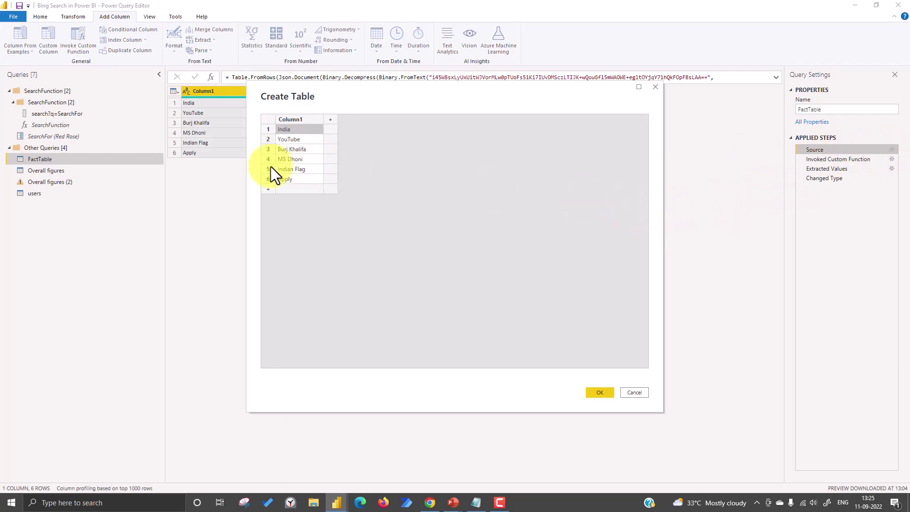
click(289, 189)
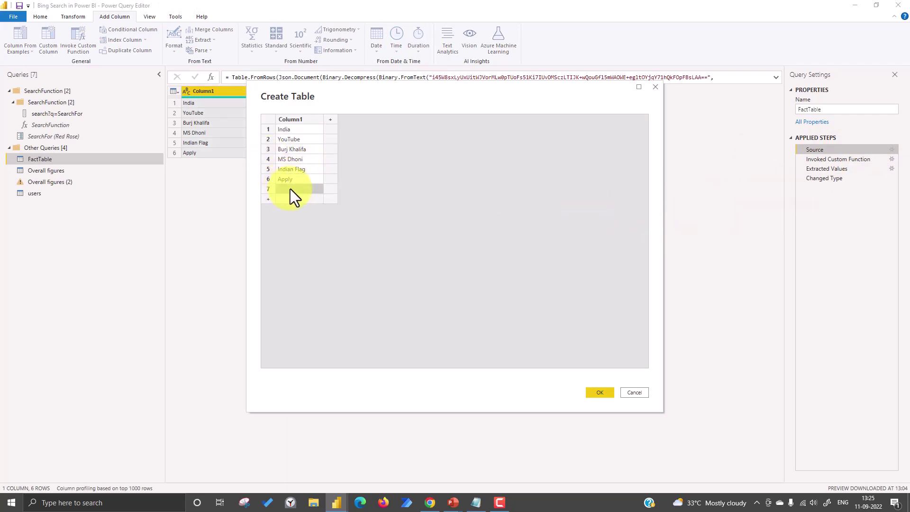
text(rE)
click(600, 393)
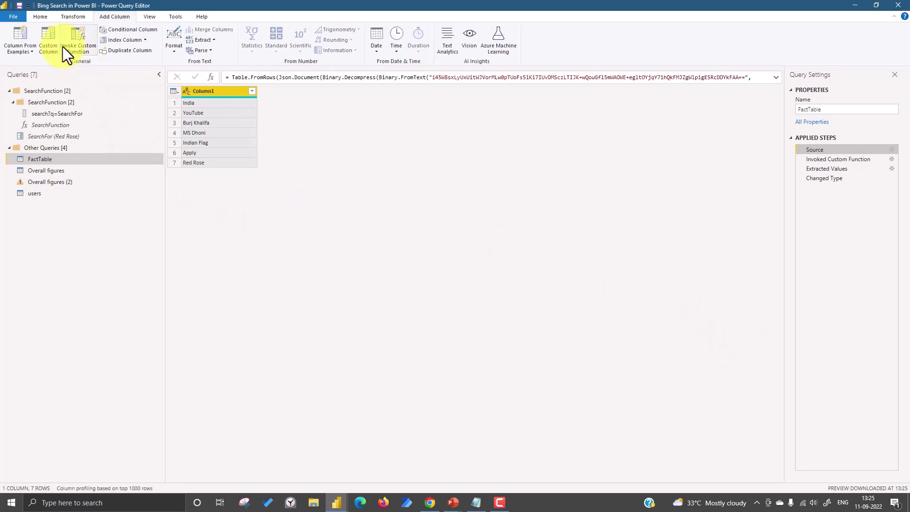
click(39, 16)
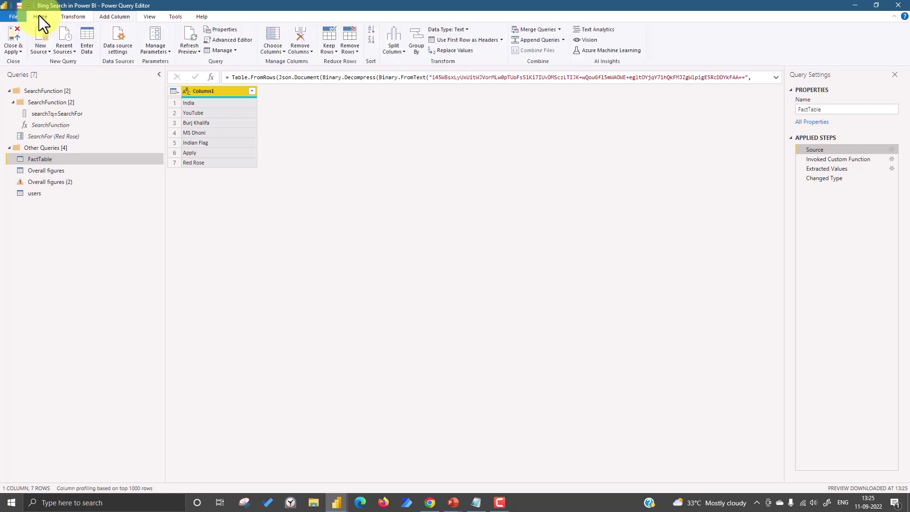
Close & Apply the queries and return to the Bing Search in Power BI report window
click(15, 32)
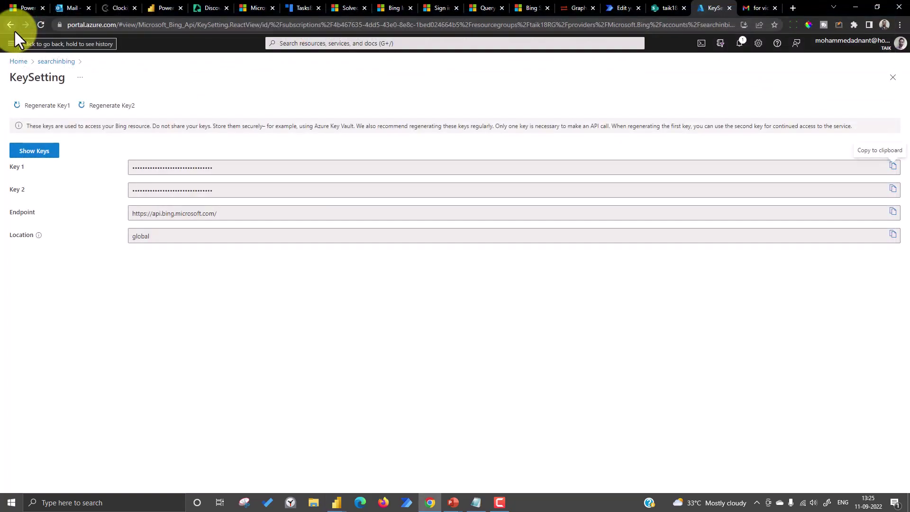
click(338, 502)
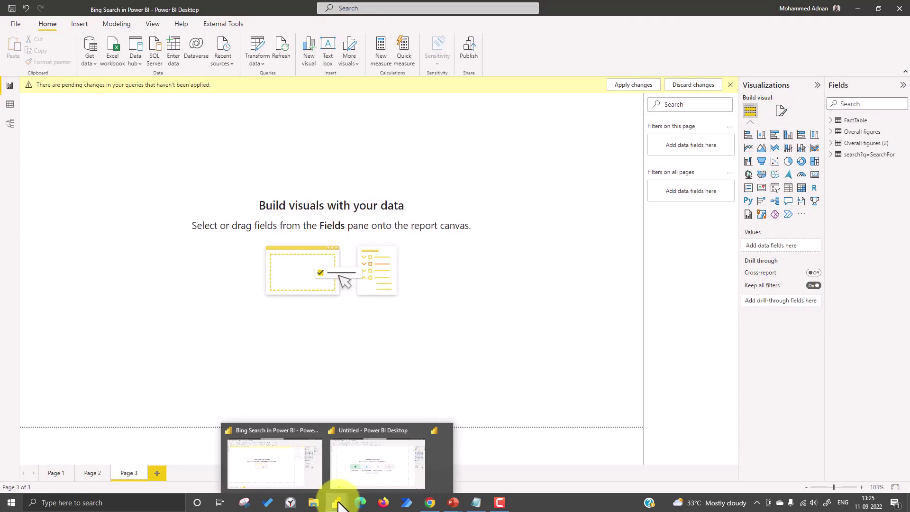
click(266, 482)
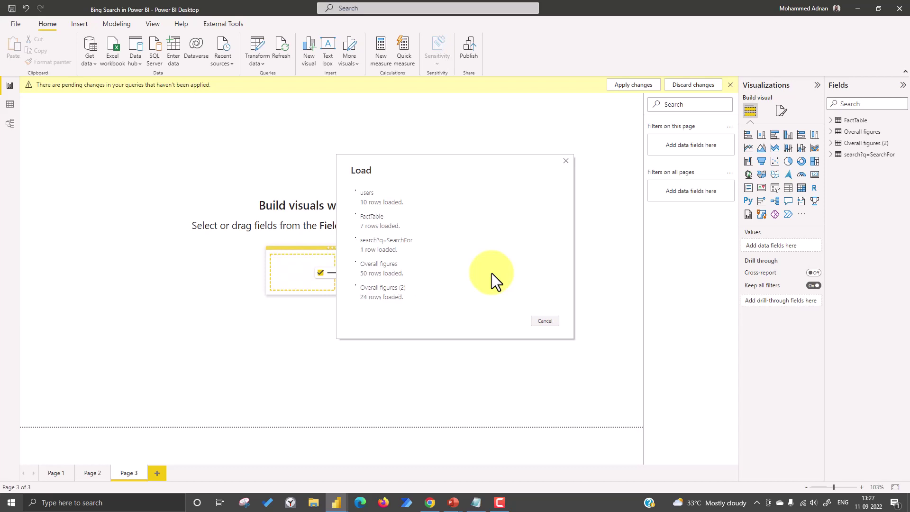
Add a table visual listing FactTable's Column1 search terms and center it on the page
click(839, 120)
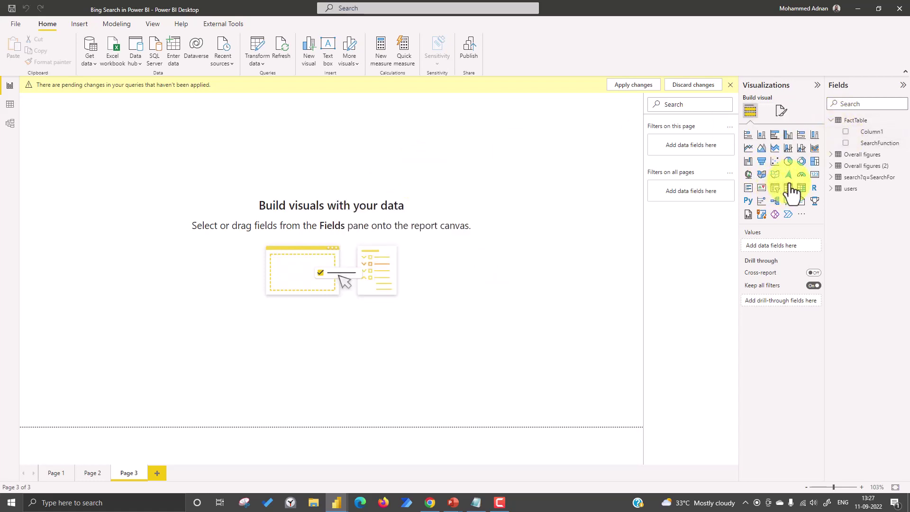
click(788, 188)
click(846, 132)
drag(64, 141, 394, 283)
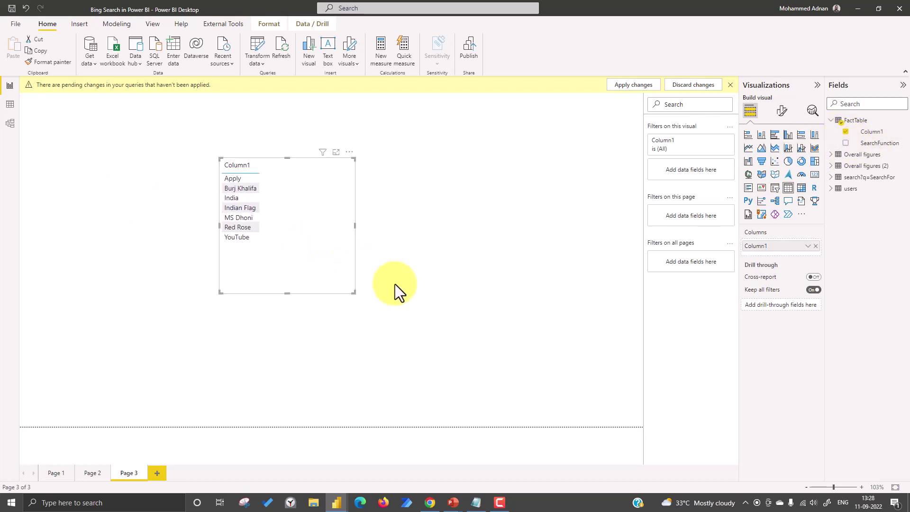
Set SearchFunction's data category to Image URL and add it to the table as thumbnails
click(882, 143)
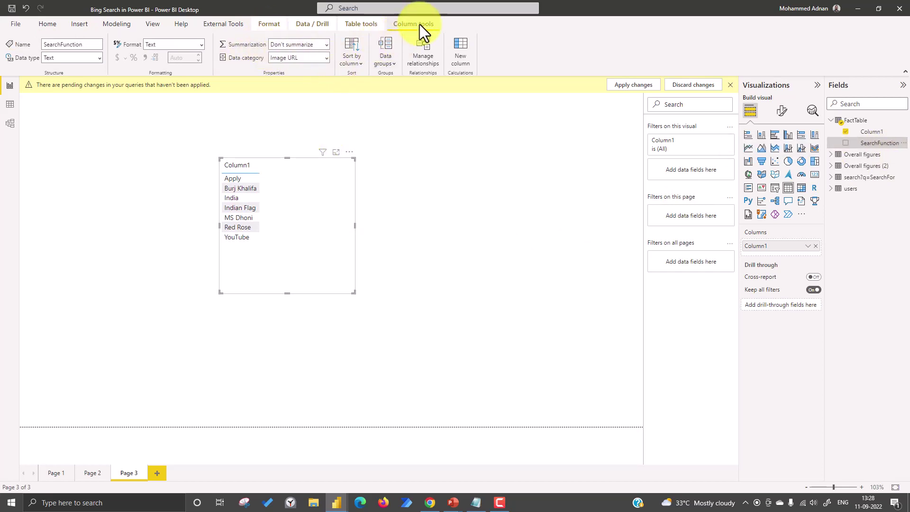
click(327, 59)
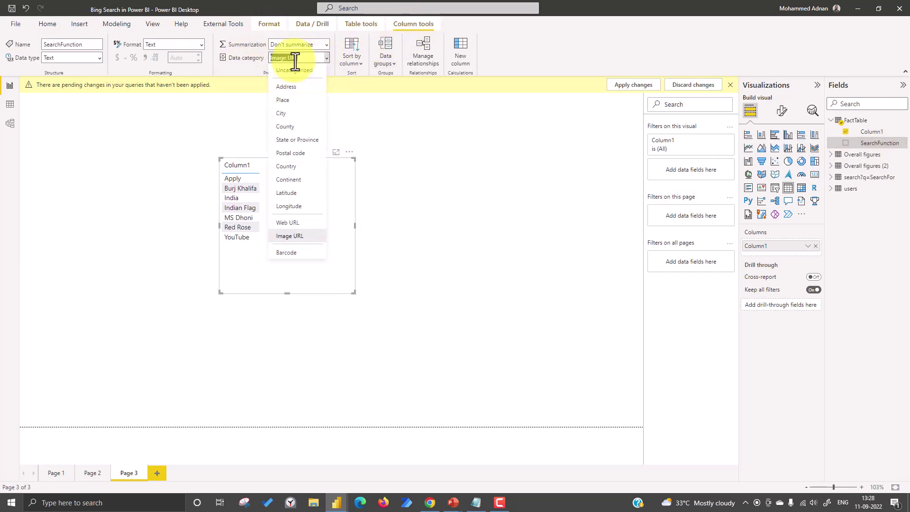
click(344, 279)
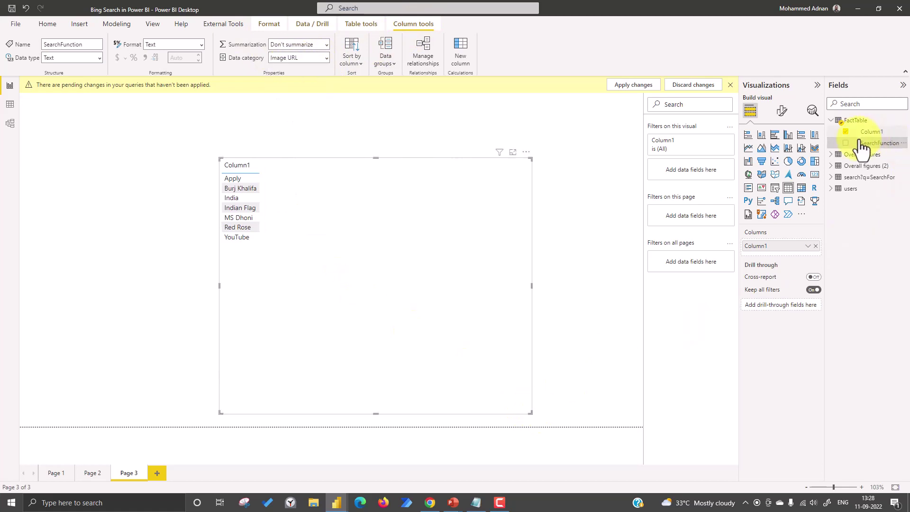
click(846, 142)
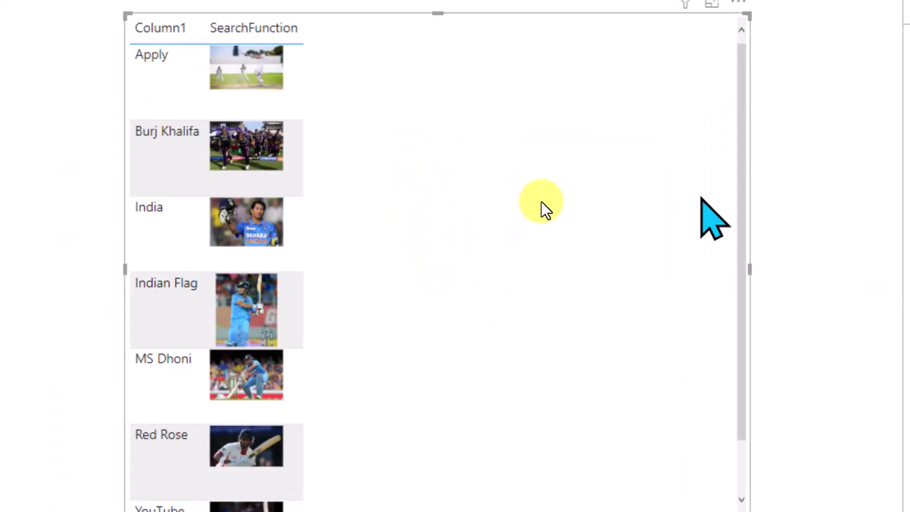
scroll(562, 189, down, 2)
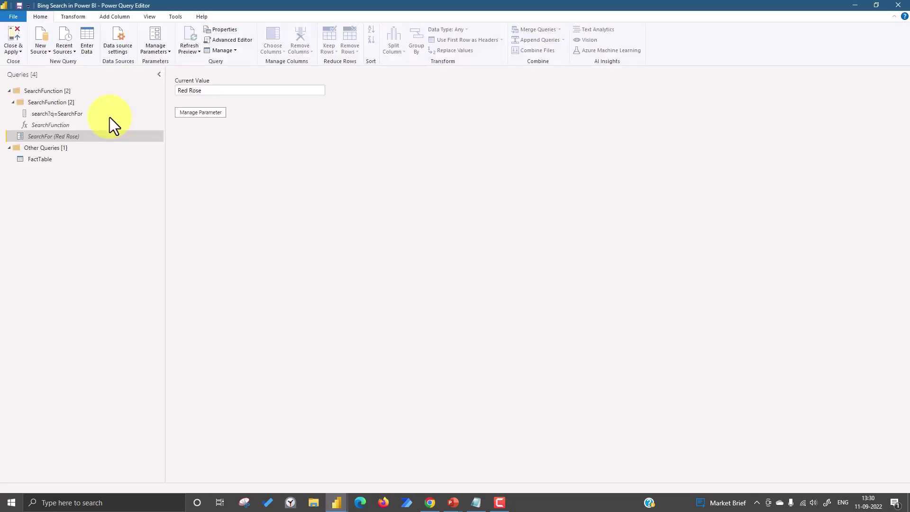
Look at the SearchFunction function's code, then cancel without editing it
click(65, 125)
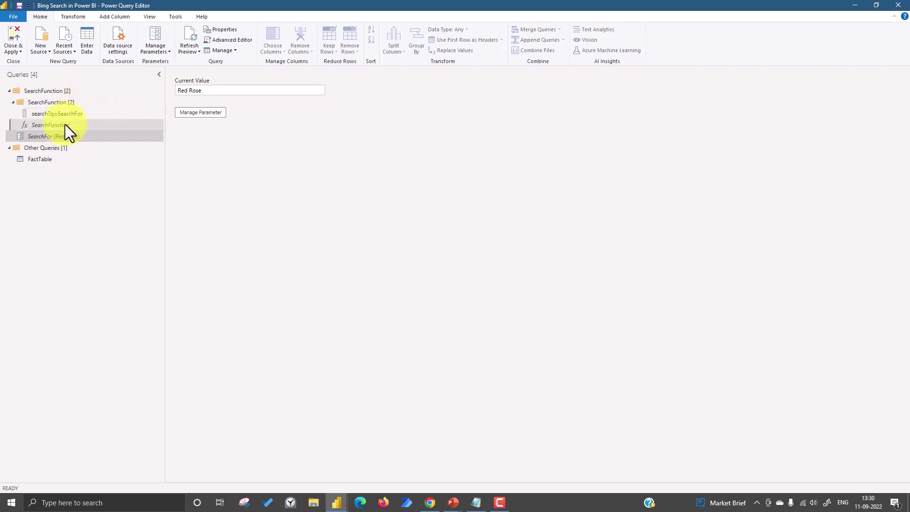
click(234, 39)
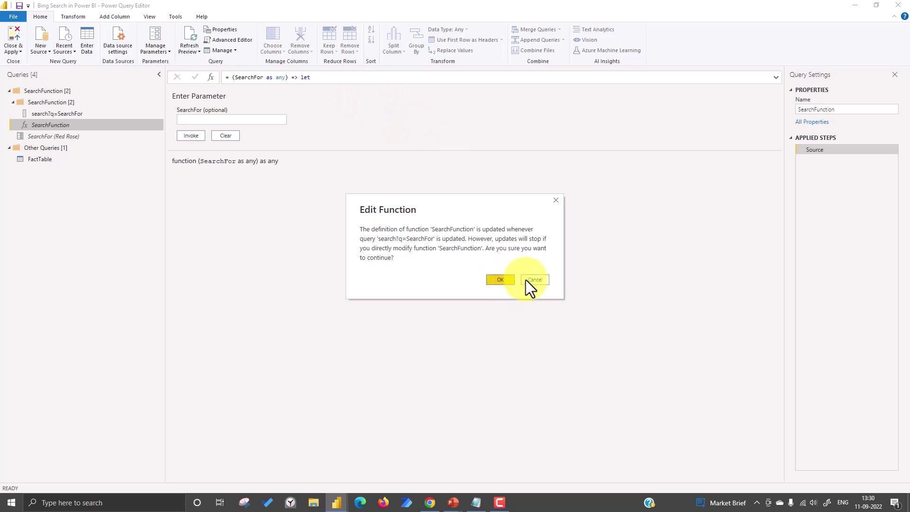
click(527, 281)
Remove ' cricket player' from the search?q=SearchFor query's Source URL, then Close & Apply
click(73, 114)
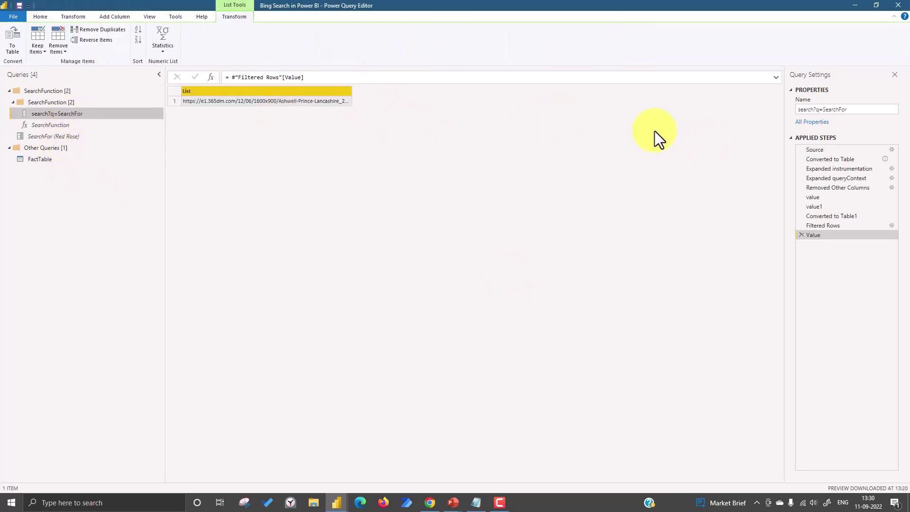
click(892, 150)
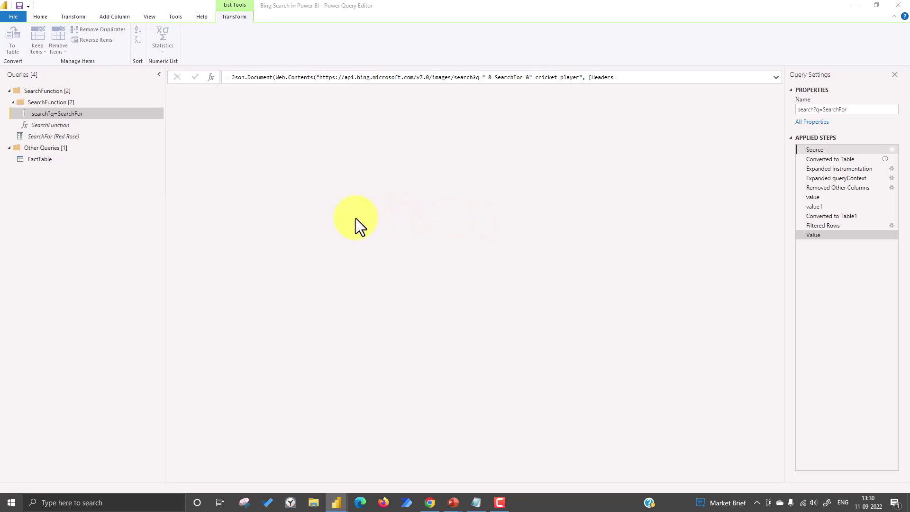
drag(365, 222, 324, 221)
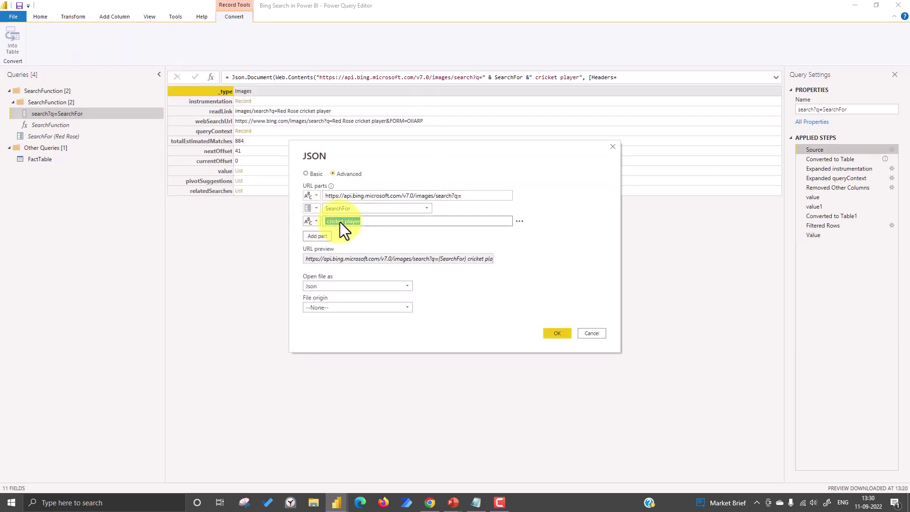
key(BackSpace)
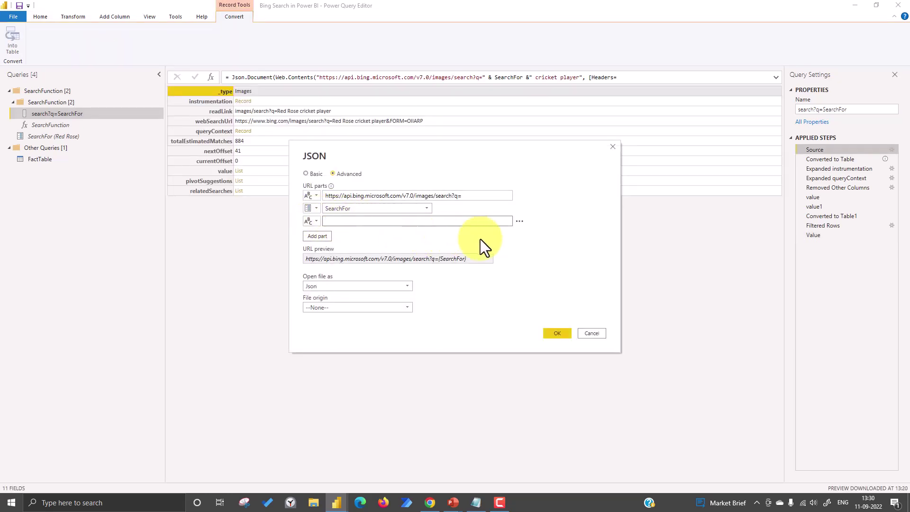
click(557, 333)
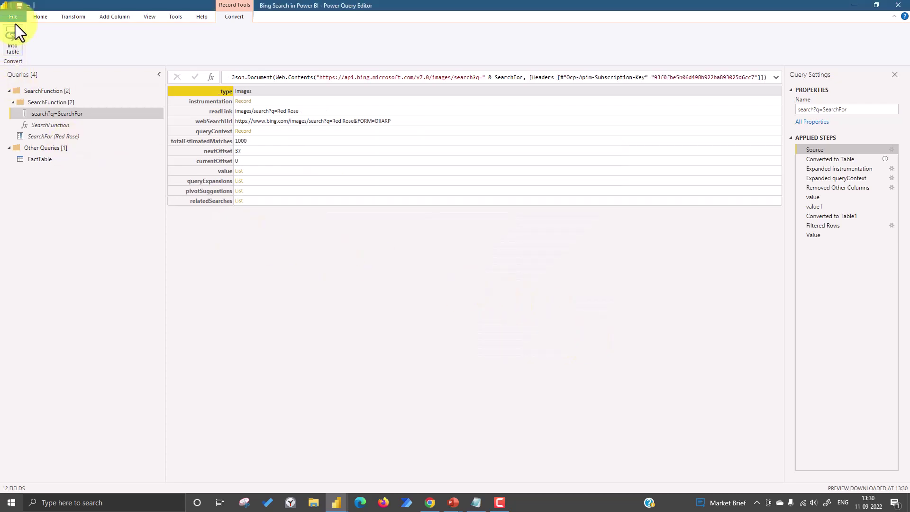
click(41, 16)
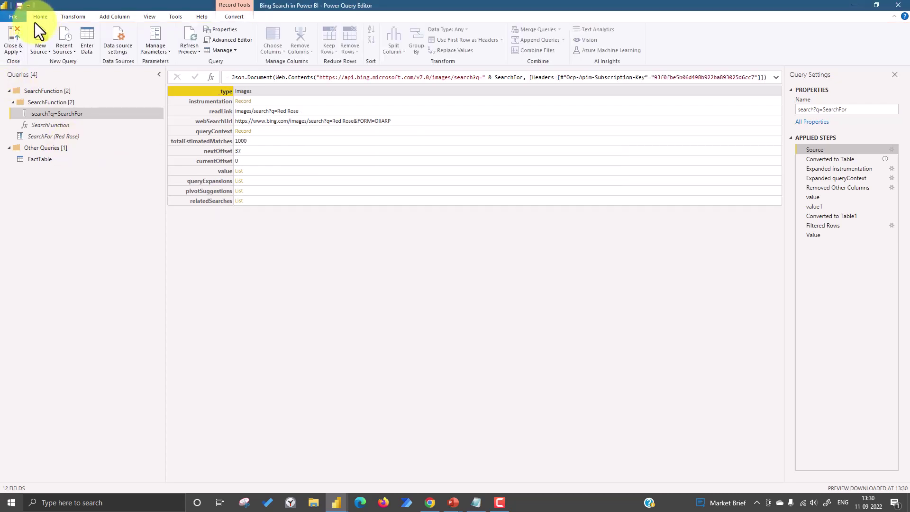
click(9, 31)
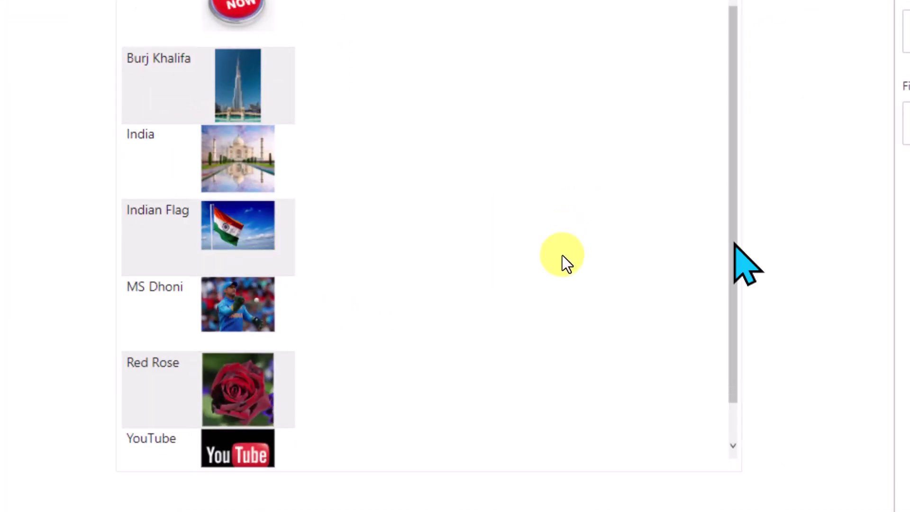
scroll(566, 266, down, 1)
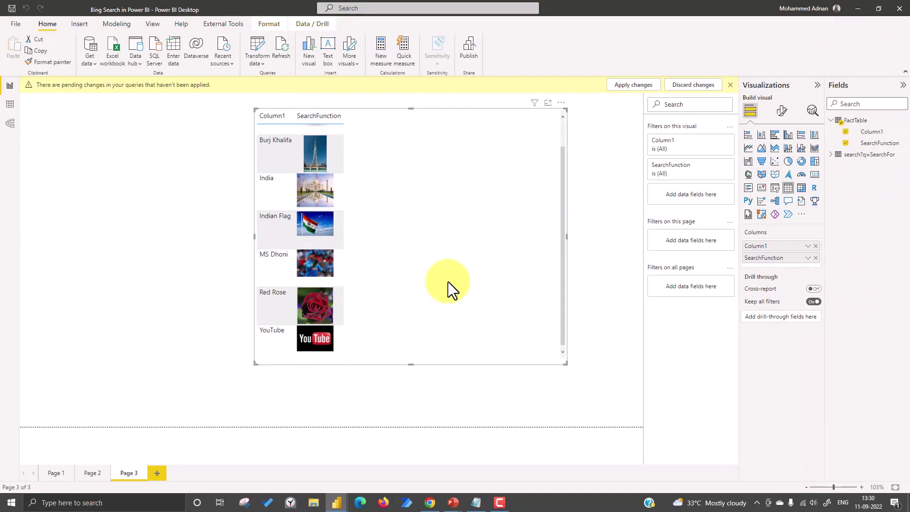